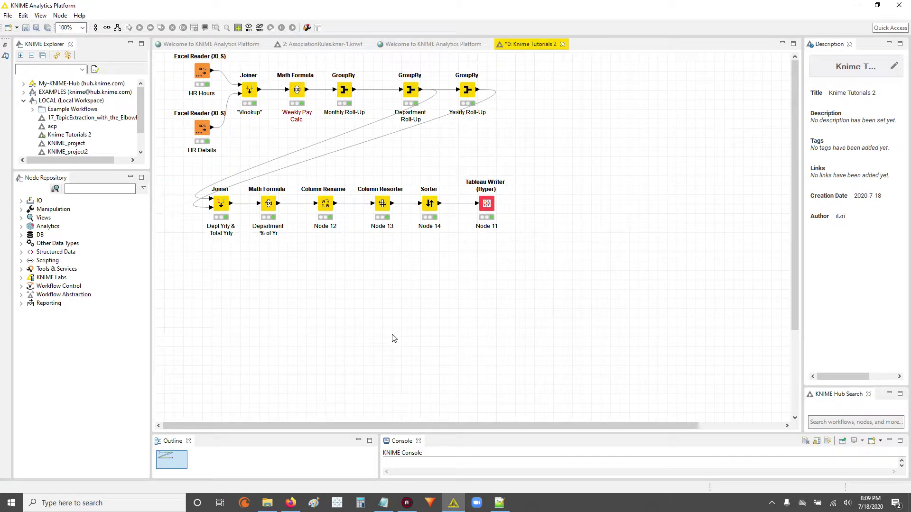
Move the six bottom-row nodes, Joiner through Tableau Writer, about 100 px lower
{"action": "left_click_drag", "start_coordinate": [588, 209], "coordinate": [197, 238]}
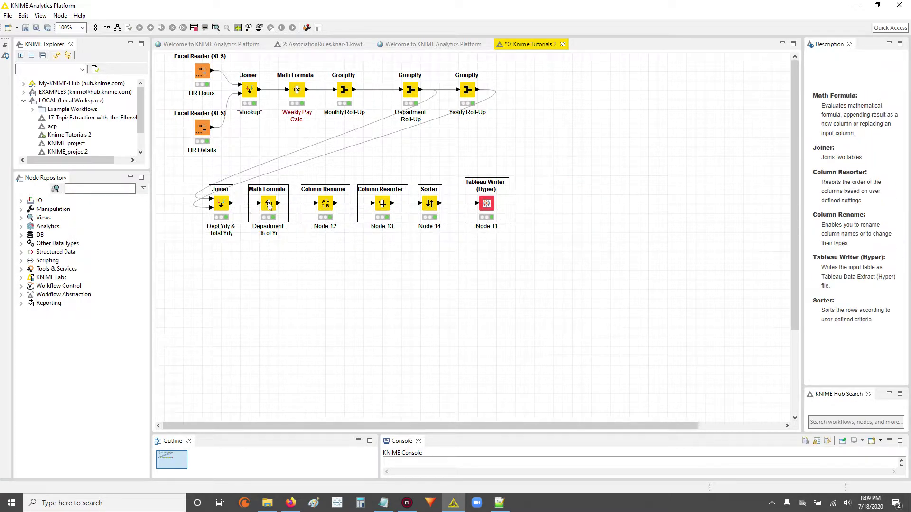
{"action": "left_click_drag", "start_coordinate": [269, 205], "coordinate": [269, 252]}
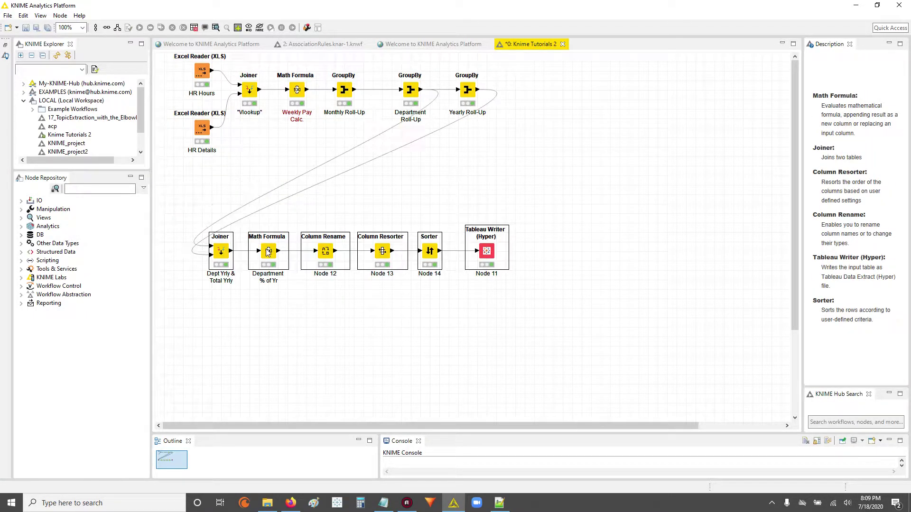
{"action": "left_click", "coordinate": [579, 247]}
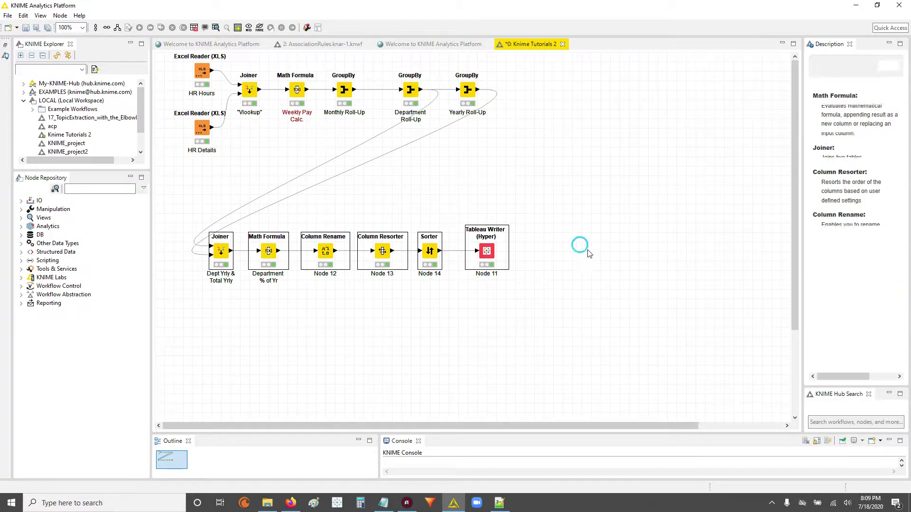
Add a new workflow annotation, widen it, and place it between the two node rows for editing
{"action": "right_click", "coordinate": [397, 201]}
{"action": "left_click", "coordinate": [433, 269]}
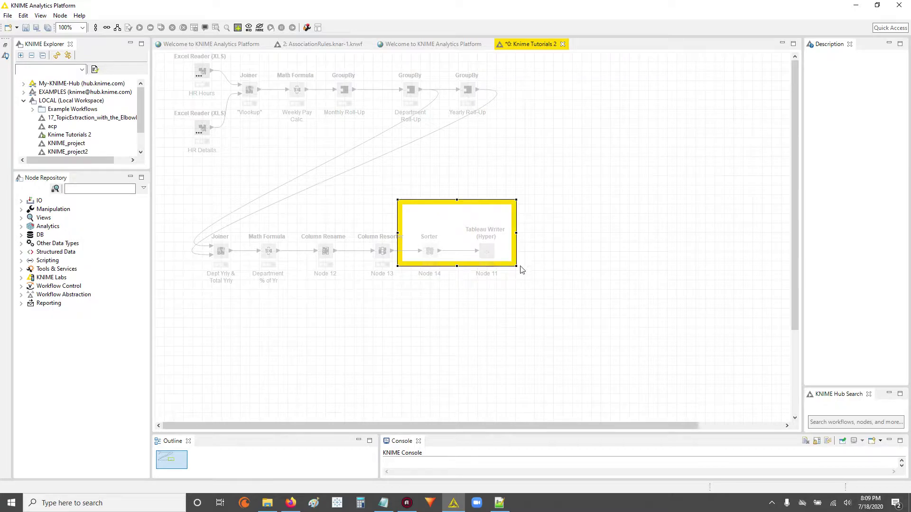
{"action": "mouse_move", "coordinate": [516, 266]}
{"action": "left_mouse_down"}
{"action": "mouse_move", "coordinate": [541, 245]}
{"action": "mouse_move", "coordinate": [633, 267]}
{"action": "left_mouse_up"}
{"action": "mouse_move", "coordinate": [483, 200]}
{"action": "left_mouse_down"}
{"action": "mouse_move", "coordinate": [437, 151]}
{"action": "mouse_move", "coordinate": [458, 149]}
{"action": "left_mouse_up"}
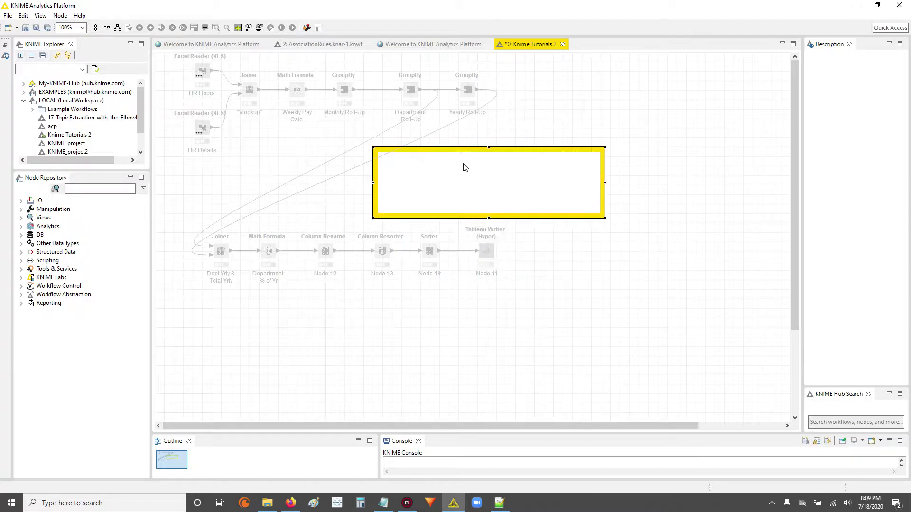
{"action": "double_click", "coordinate": [407, 173]}
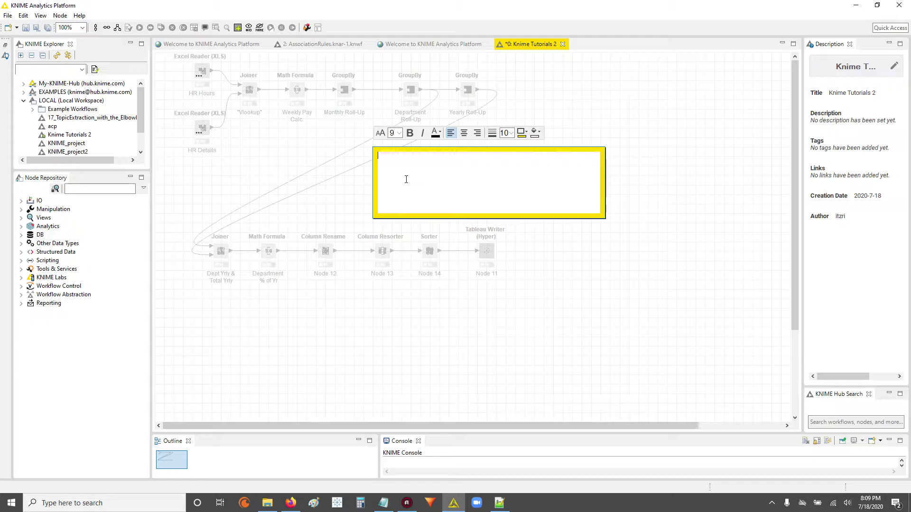
Type 'Polishing up the work, before output' into the annotation, correcting typos along the way
{"action": "type", "text": "olishing up the work"}
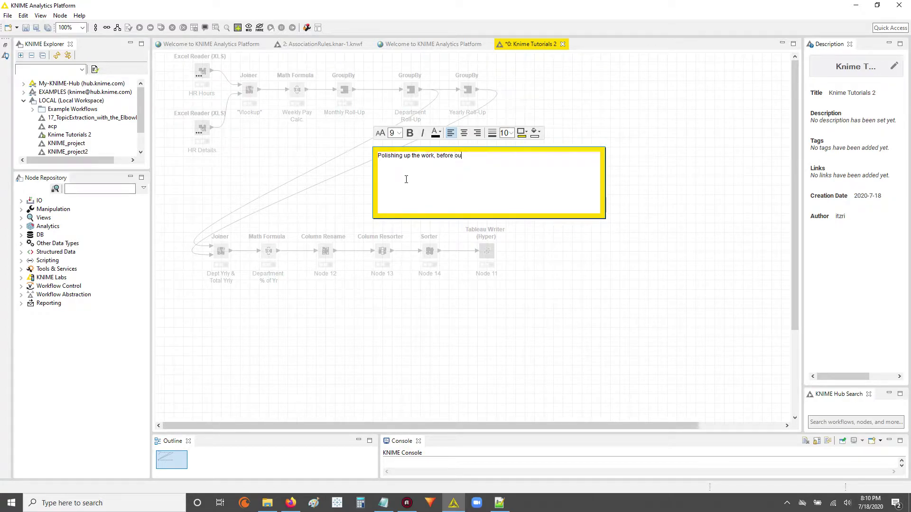
{"action": "type", "text": ", before o"}
{"action": "key", "text": "BackSpace"}
Shorten the annotation from its top edge and narrow it from the right
{"action": "left_click", "coordinate": [606, 221]}
{"action": "left_click", "coordinate": [548, 193]}
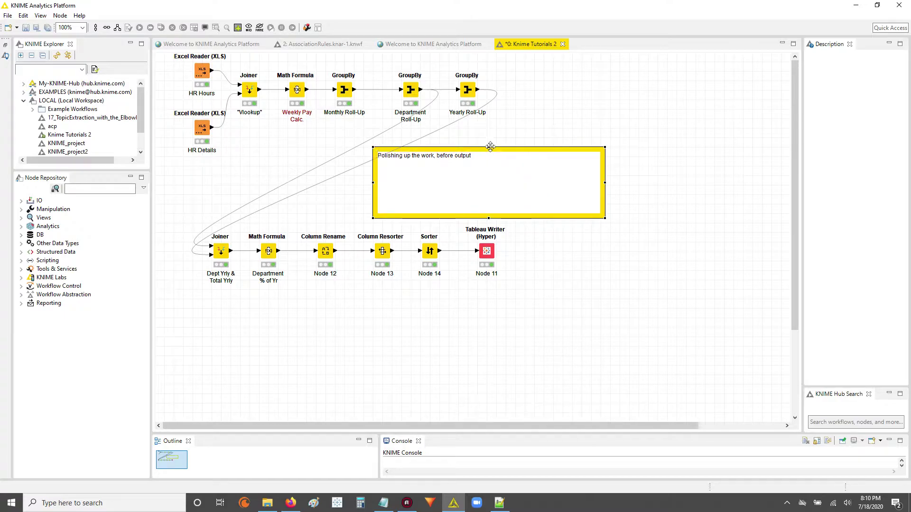
{"action": "left_click_drag", "start_coordinate": [490, 147], "coordinate": [497, 185]}
{"action": "left_click_drag", "start_coordinate": [605, 218], "coordinate": [497, 214]}
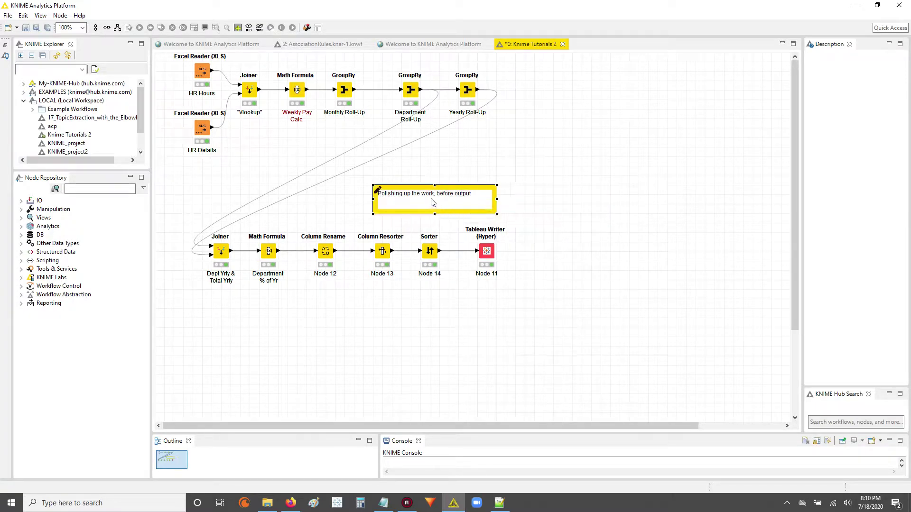
Move the annotation down-left above the Column Rename to Sorter nodes and widen it slightly
{"action": "left_click", "coordinate": [417, 176]}
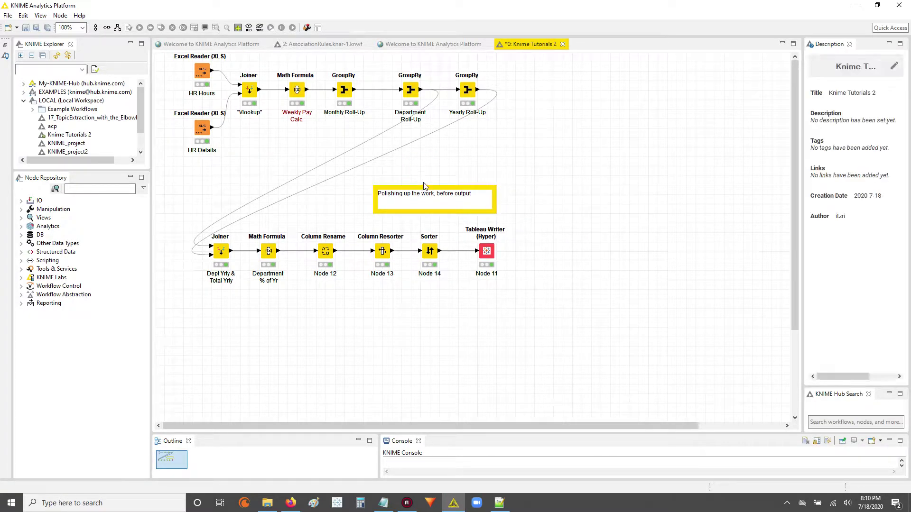
{"action": "left_click_drag", "start_coordinate": [417, 176], "coordinate": [440, 224]}
{"action": "mouse_move", "coordinate": [350, 170]}
{"action": "left_mouse_down"}
{"action": "mouse_move", "coordinate": [447, 212]}
{"action": "mouse_move", "coordinate": [531, 226]}
{"action": "left_mouse_up"}
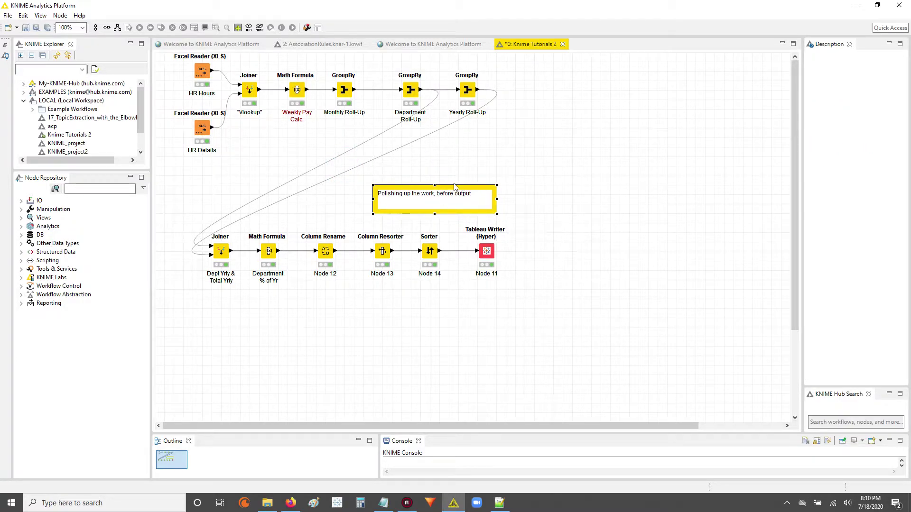
{"action": "left_click_drag", "start_coordinate": [451, 187], "coordinate": [327, 208]}
{"action": "left_click", "coordinate": [430, 223]}
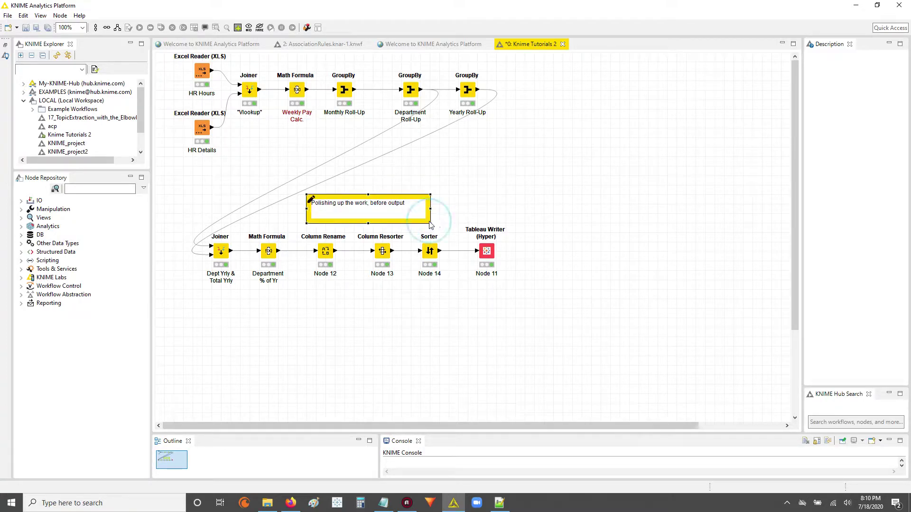
{"action": "mouse_move", "coordinate": [430, 223]}
{"action": "left_mouse_down"}
{"action": "mouse_move", "coordinate": [453, 234]}
{"action": "mouse_move", "coordinate": [449, 223]}
{"action": "left_mouse_up"}
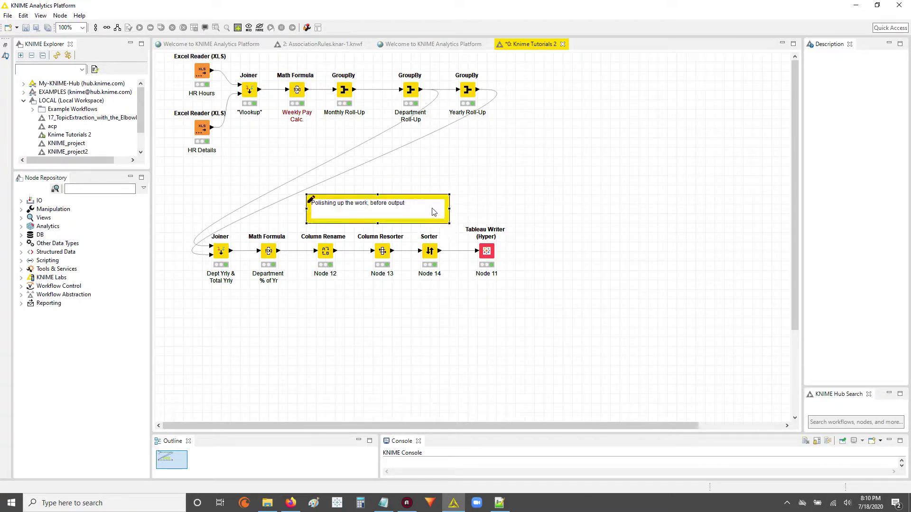
Format 'Polishing up the work, before output' as 10-point, centred, bold red text
{"action": "left_click", "coordinate": [312, 201]}
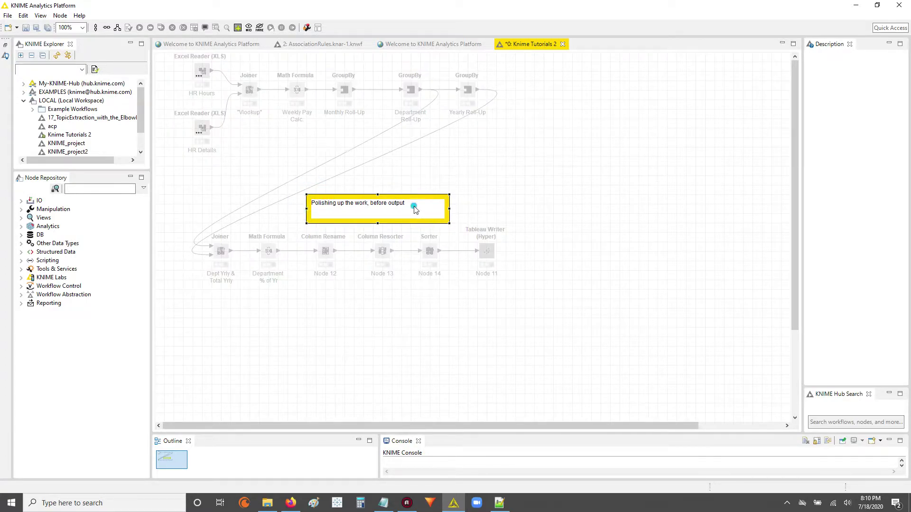
{"action": "left_click_drag", "start_coordinate": [413, 203], "coordinate": [291, 205]}
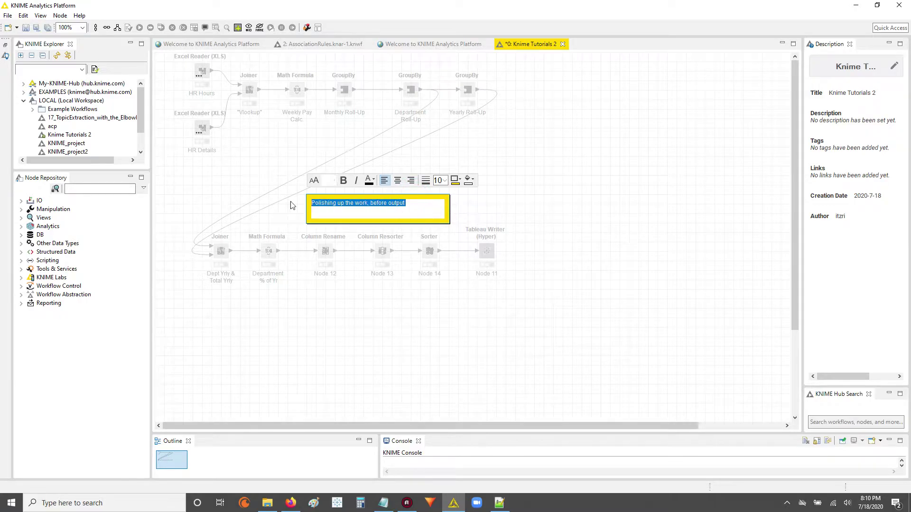
{"action": "left_click", "coordinate": [331, 181]}
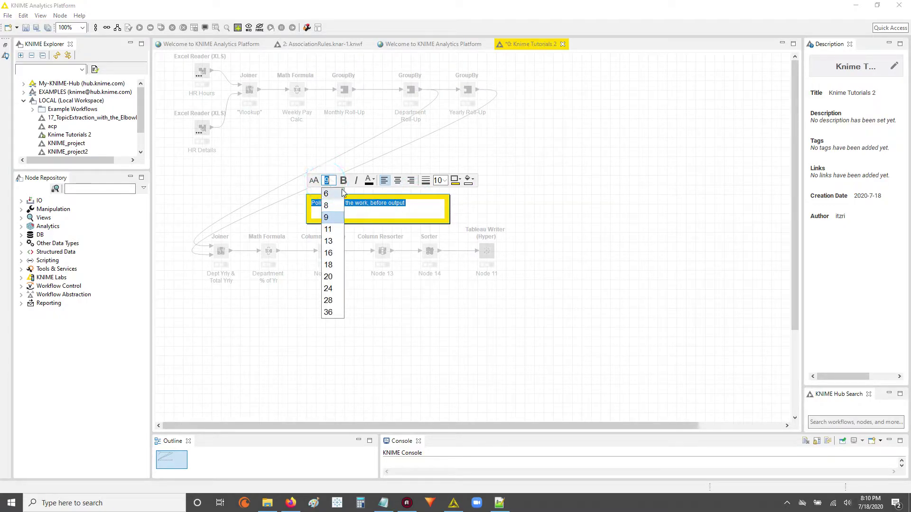
{"action": "type", "text": "10"}
{"action": "key", "text": "Return"}
{"action": "left_click", "coordinate": [398, 184]}
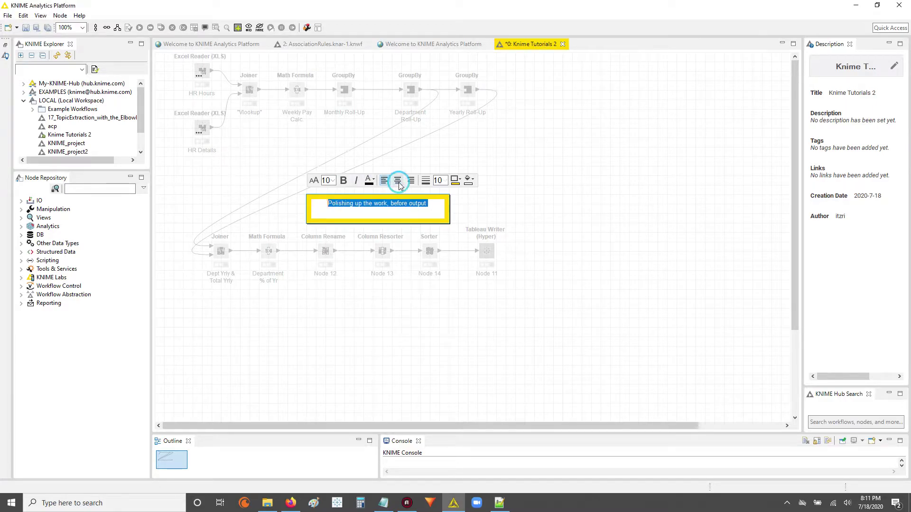
{"action": "left_click", "coordinate": [371, 181]}
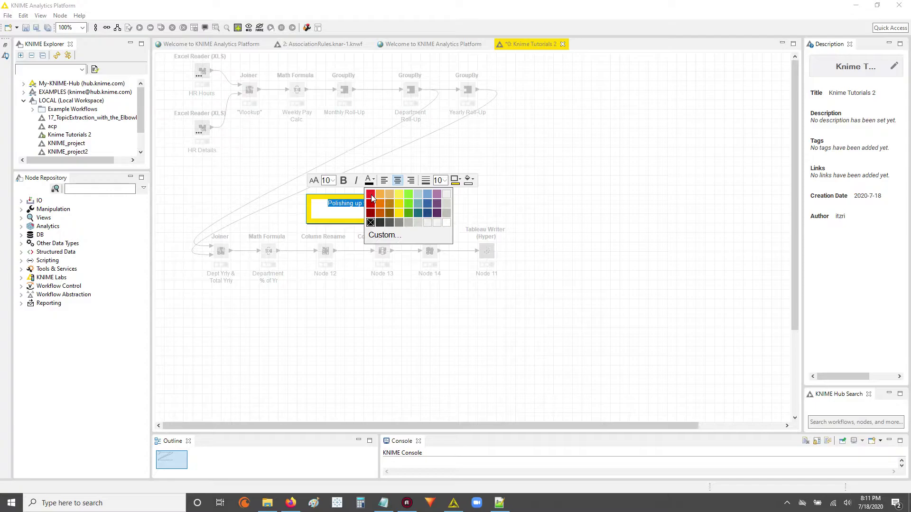
{"action": "left_click", "coordinate": [371, 196]}
{"action": "left_click", "coordinate": [344, 183]}
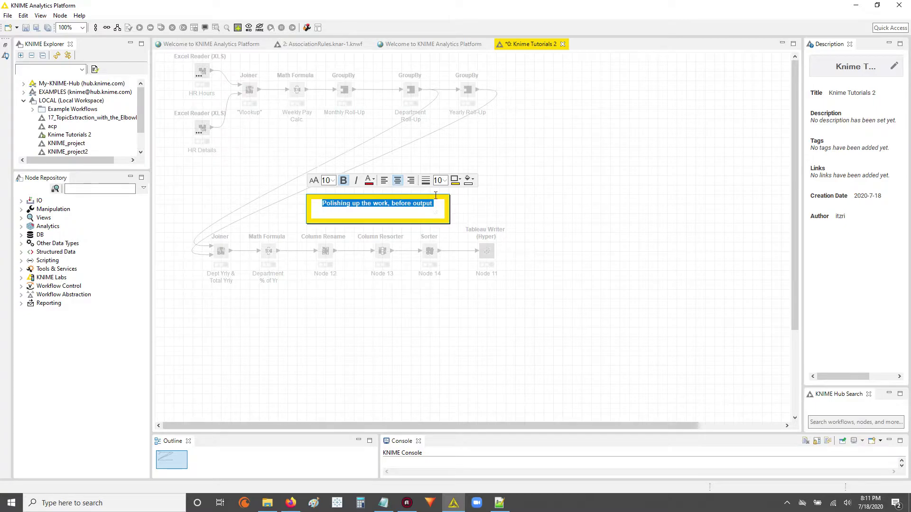
{"action": "left_click", "coordinate": [538, 204]}
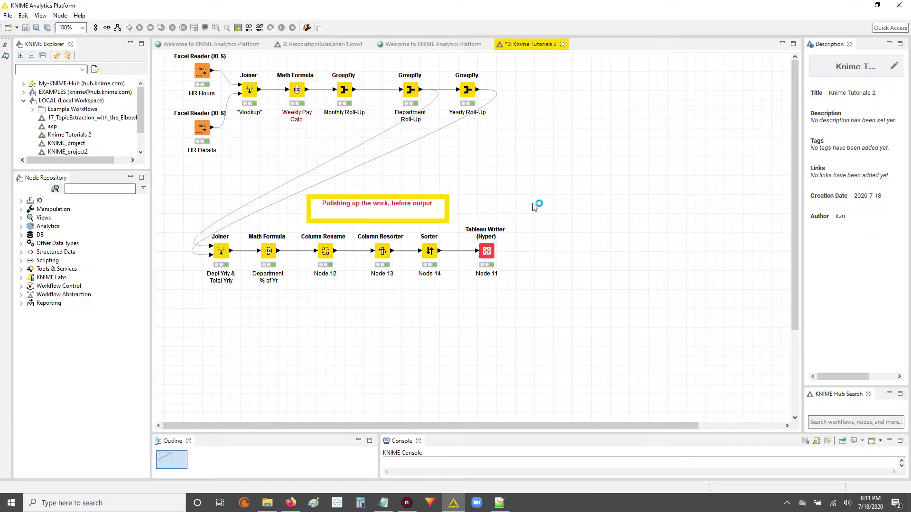
{"action": "left_click", "coordinate": [424, 202]}
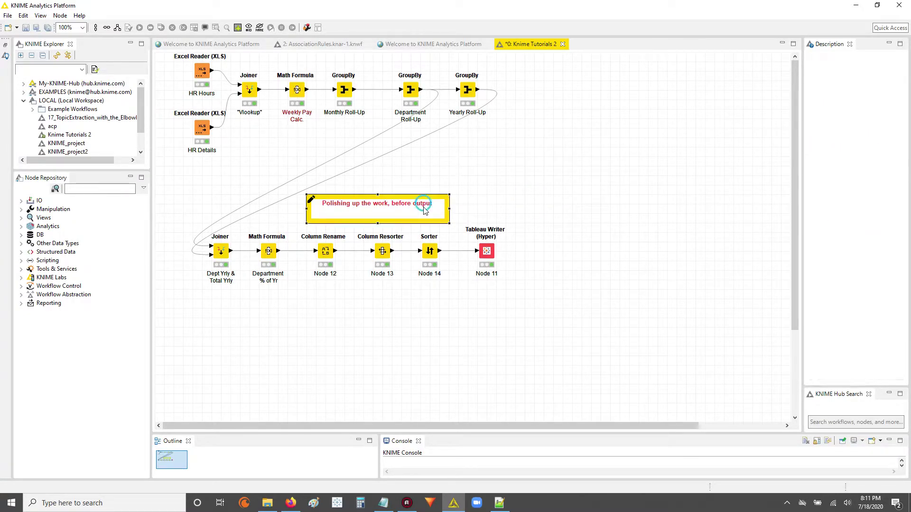
{"action": "left_click", "coordinate": [310, 201]}
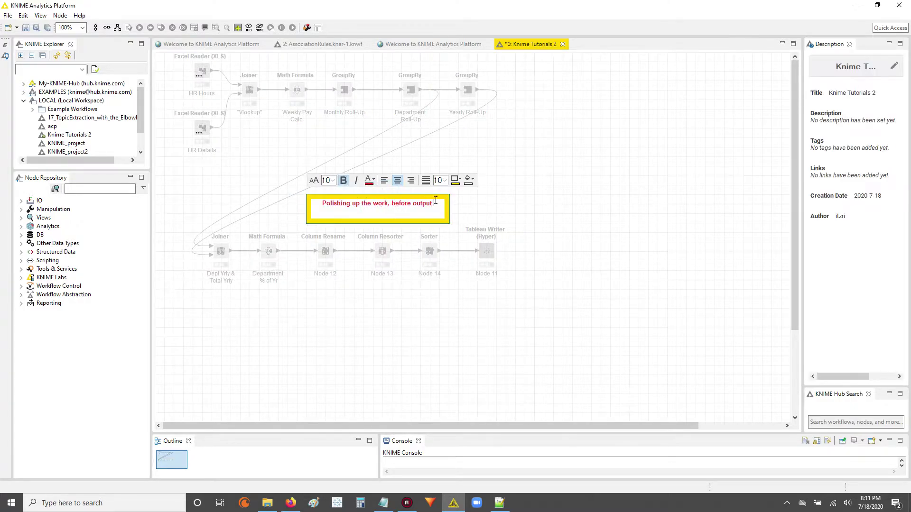
Set the annotation border width to 10, after first trying 16
{"action": "left_click_drag", "start_coordinate": [436, 203], "coordinate": [309, 201]}
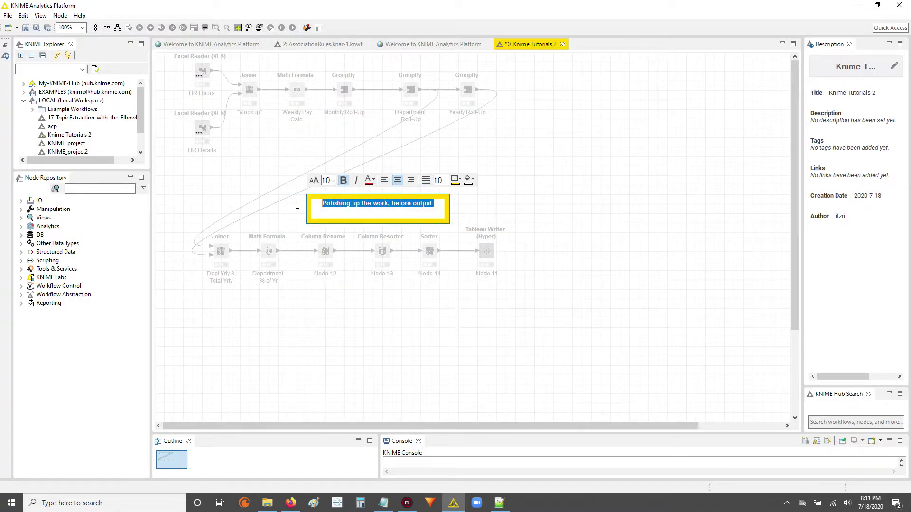
{"action": "left_click", "coordinate": [440, 181]}
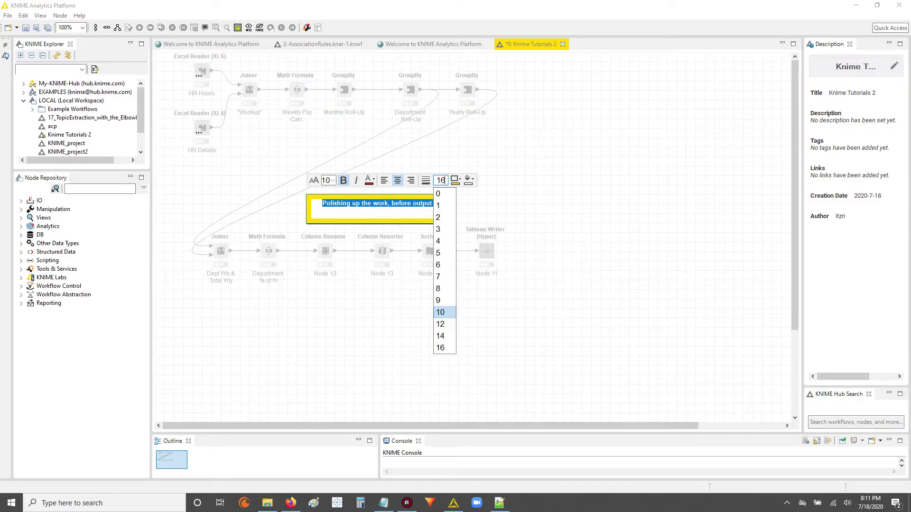
{"action": "left_click", "coordinate": [441, 348]}
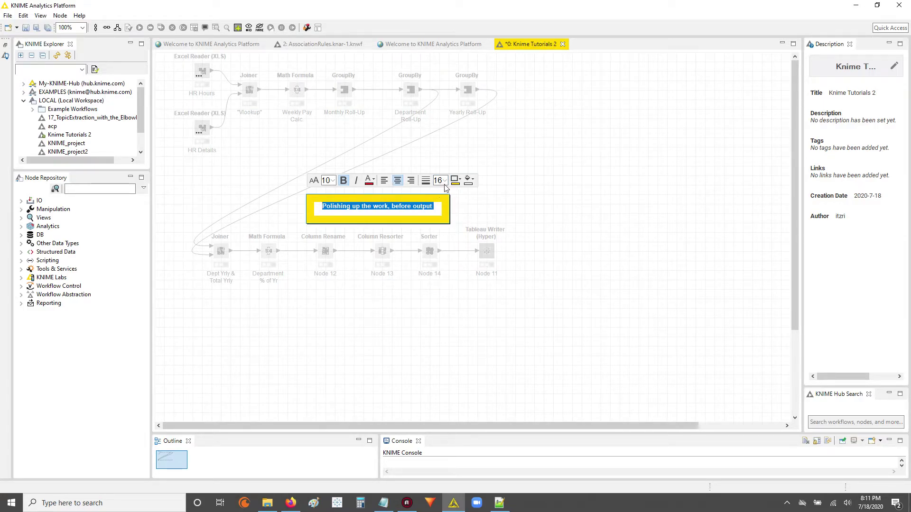
{"action": "left_click", "coordinate": [445, 182]}
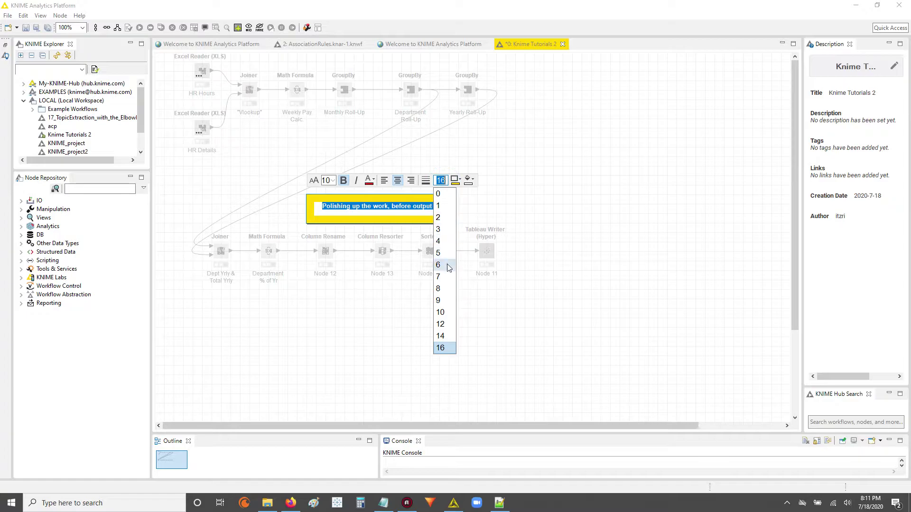
{"action": "left_click", "coordinate": [440, 313]}
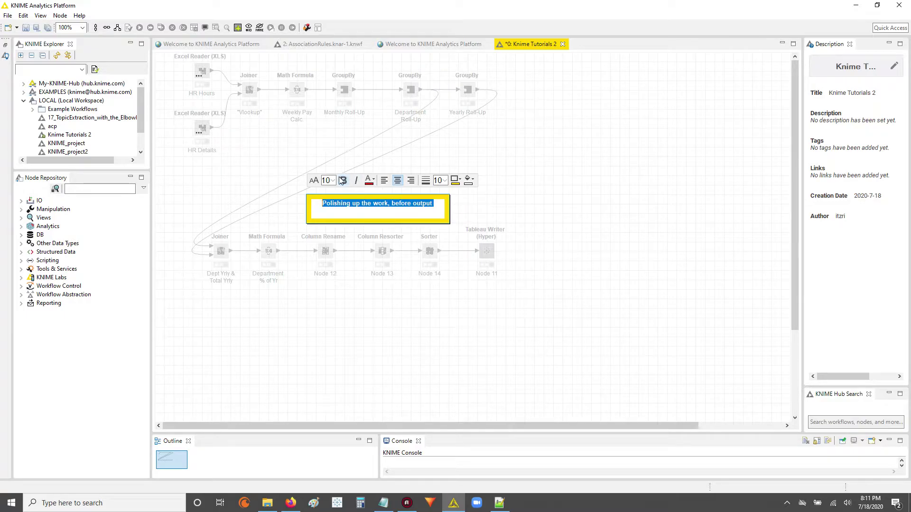
Enlarge the annotation text to font size 18
{"action": "left_click", "coordinate": [371, 182]}
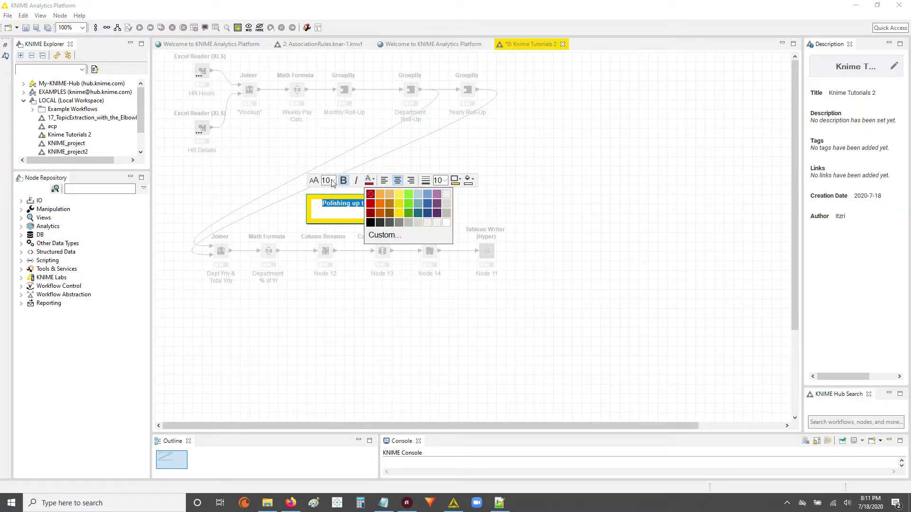
{"action": "left_click", "coordinate": [332, 180]}
{"action": "left_click_drag", "start_coordinate": [332, 180], "coordinate": [314, 182]}
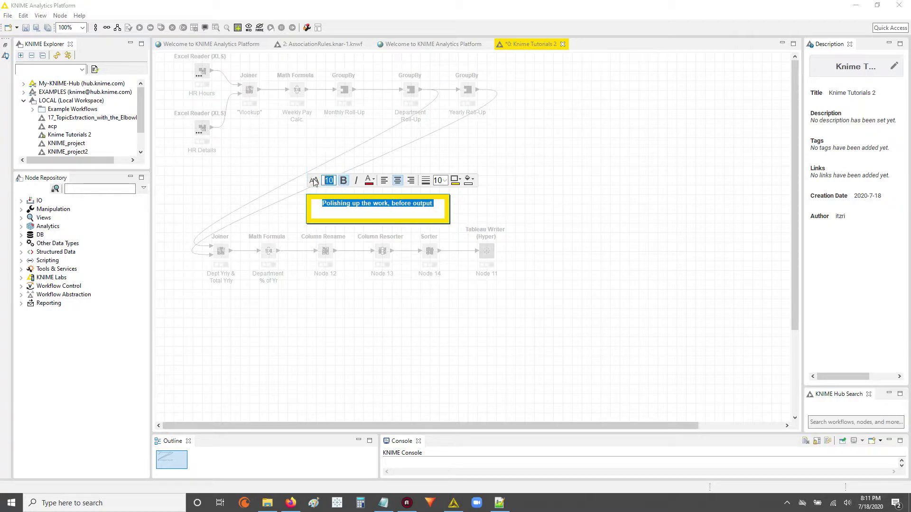
{"action": "type", "text": "18"}
{"action": "key", "text": "Return"}
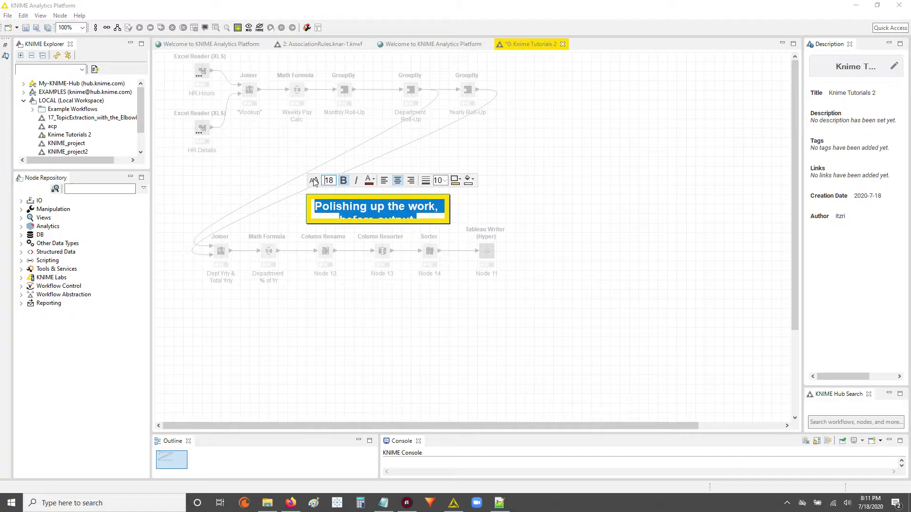
Resize the annotation box so both lines of text fit
{"action": "left_click", "coordinate": [503, 211]}
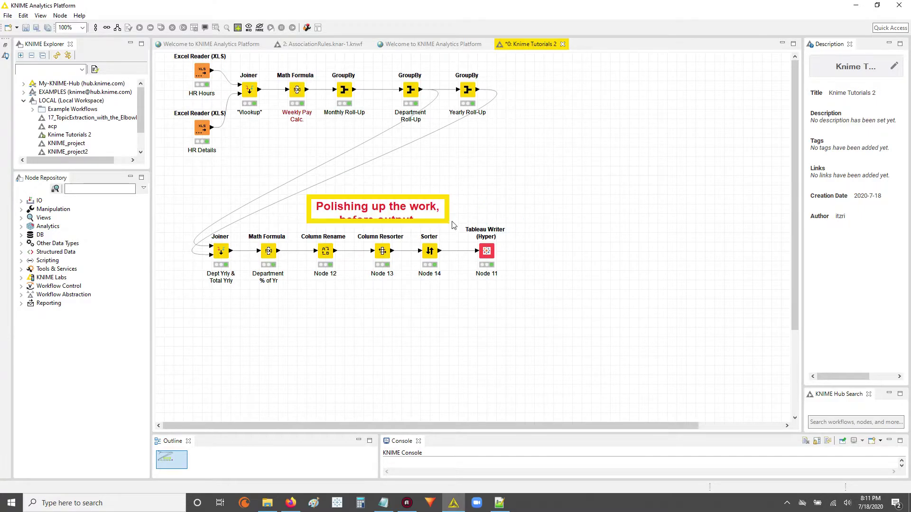
{"action": "left_click", "coordinate": [434, 210]}
{"action": "mouse_move", "coordinate": [449, 195]}
{"action": "left_mouse_down"}
{"action": "mouse_move", "coordinate": [451, 177]}
{"action": "mouse_move", "coordinate": [457, 189]}
{"action": "mouse_move", "coordinate": [450, 185]}
{"action": "left_mouse_up"}
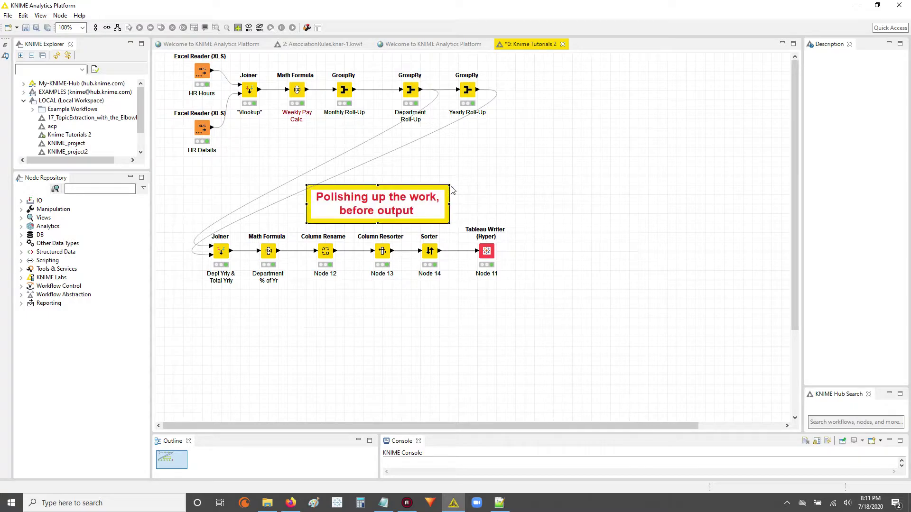
{"action": "left_click", "coordinate": [478, 307]}
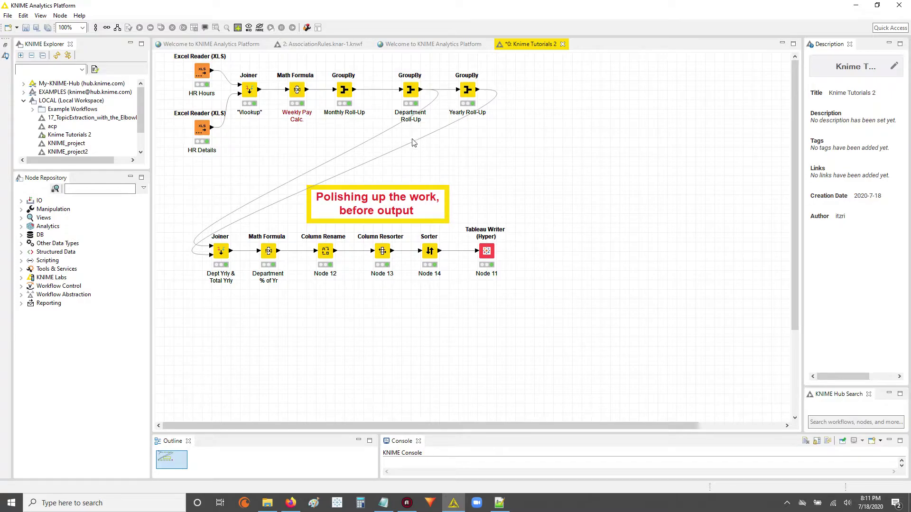
{"action": "left_click_drag", "start_coordinate": [454, 425], "coordinate": [417, 423]}
Add a workflow annotation from the canvas menu, then delete it again
{"action": "right_click", "coordinate": [366, 67]}
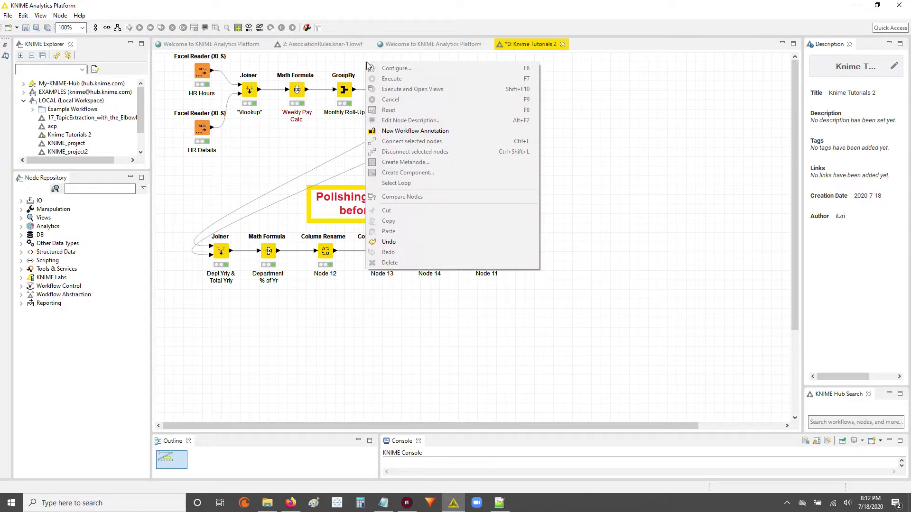
{"action": "left_click", "coordinate": [325, 61]}
{"action": "right_click", "coordinate": [517, 100]}
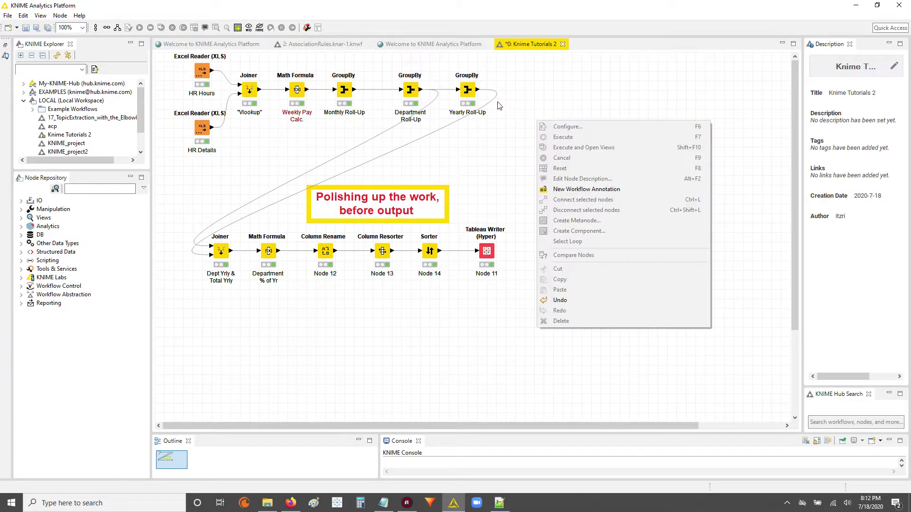
{"action": "left_click", "coordinate": [491, 65]}
{"action": "right_click", "coordinate": [510, 67]}
{"action": "left_click", "coordinate": [545, 135]}
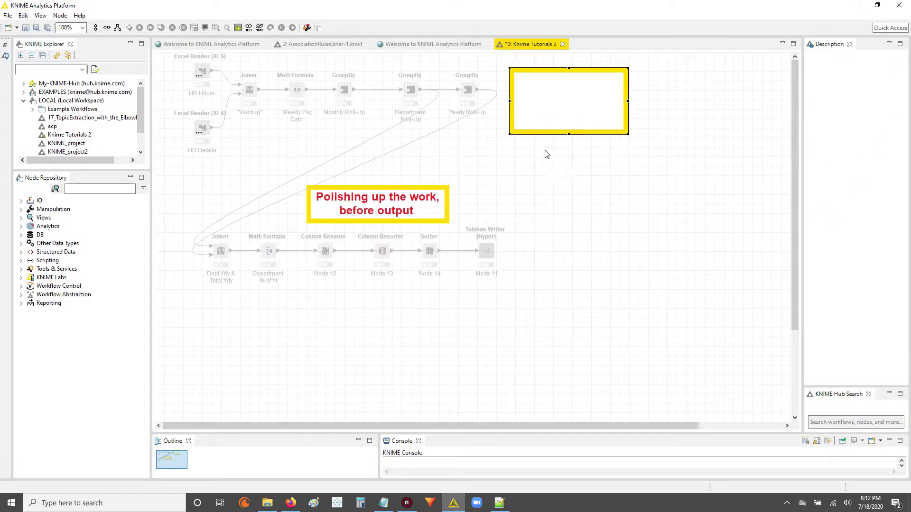
{"action": "key", "text": "Delete"}
{"action": "left_click", "coordinate": [502, 258]}
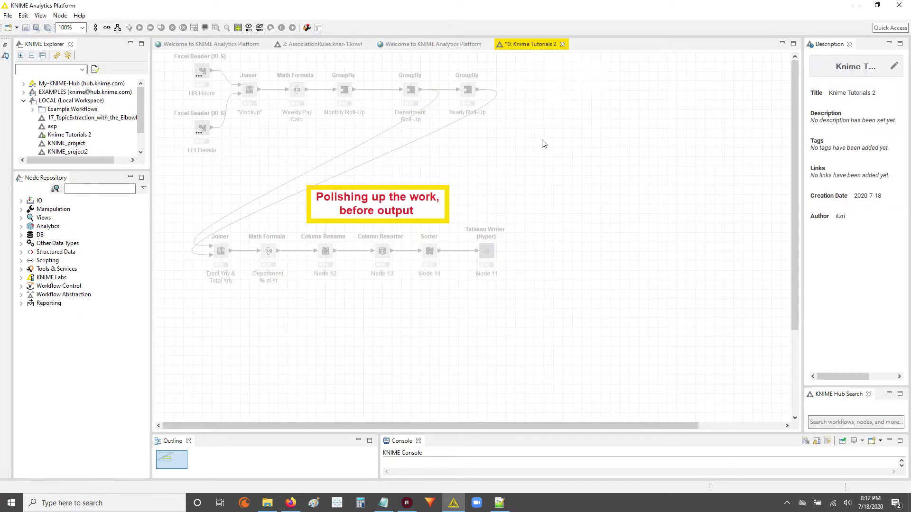
Add a wider, shorter annotation and move it above the Joiner and Math Formula nodes
{"action": "right_click", "coordinate": [531, 77]}
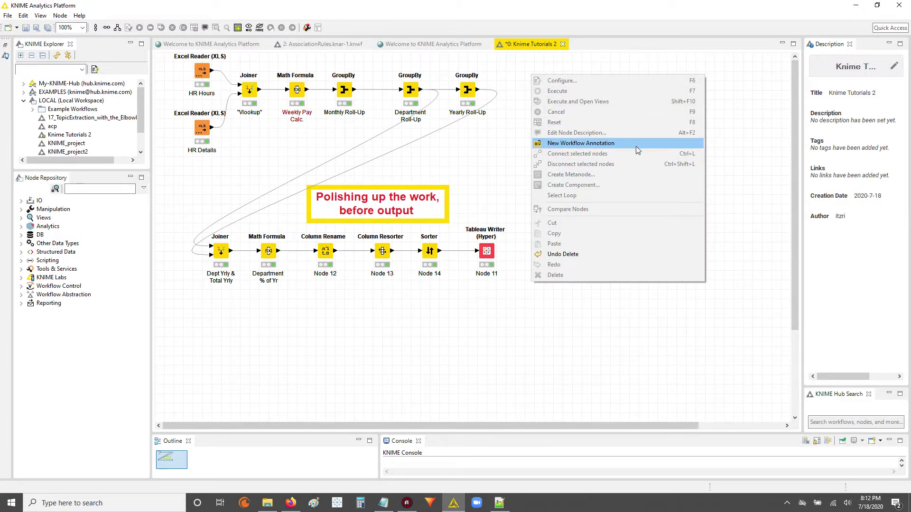
{"action": "left_click", "coordinate": [652, 147]}
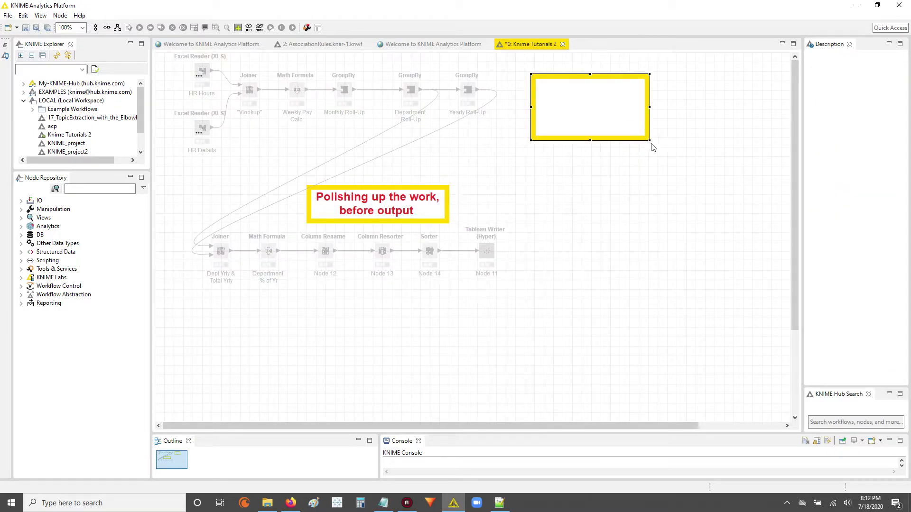
{"action": "mouse_move", "coordinate": [650, 142]}
{"action": "left_mouse_down"}
{"action": "mouse_move", "coordinate": [671, 114]}
{"action": "mouse_move", "coordinate": [688, 121]}
{"action": "left_mouse_up"}
{"action": "left_click", "coordinate": [584, 142]}
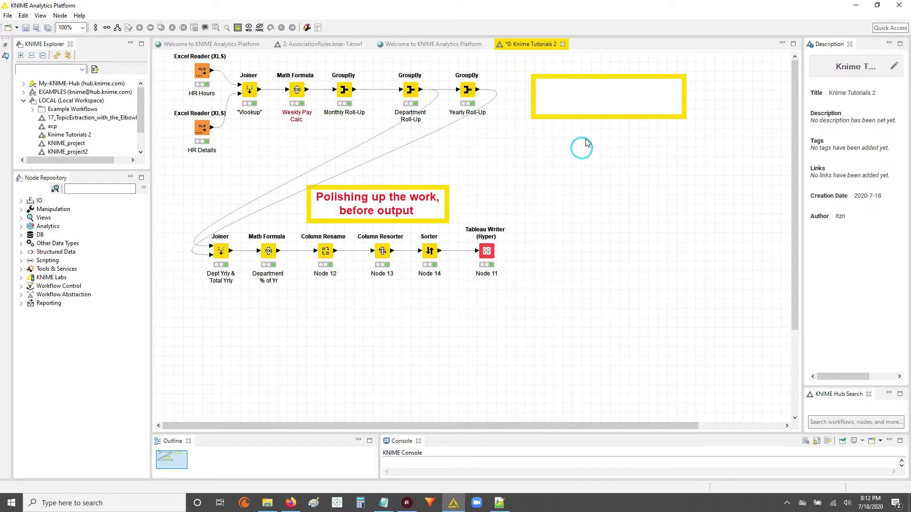
{"action": "left_click", "coordinate": [584, 78]}
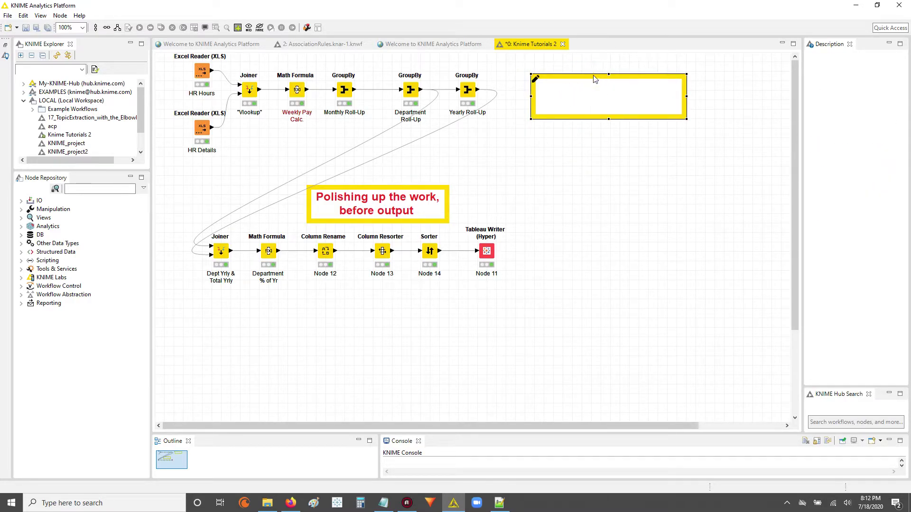
{"action": "mouse_move", "coordinate": [593, 74]}
{"action": "left_mouse_down"}
{"action": "mouse_move", "coordinate": [460, 75]}
{"action": "mouse_move", "coordinate": [309, 39]}
{"action": "mouse_move", "coordinate": [292, 19]}
{"action": "mouse_move", "coordinate": [300, 15]}
{"action": "left_mouse_up"}
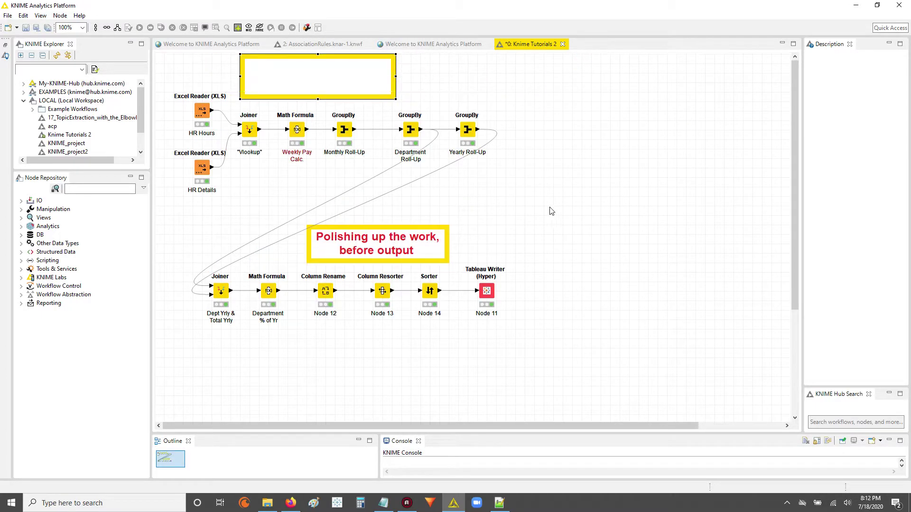
{"action": "left_click", "coordinate": [234, 197]}
{"action": "left_click", "coordinate": [248, 129]}
{"action": "right_click", "coordinate": [249, 128]}
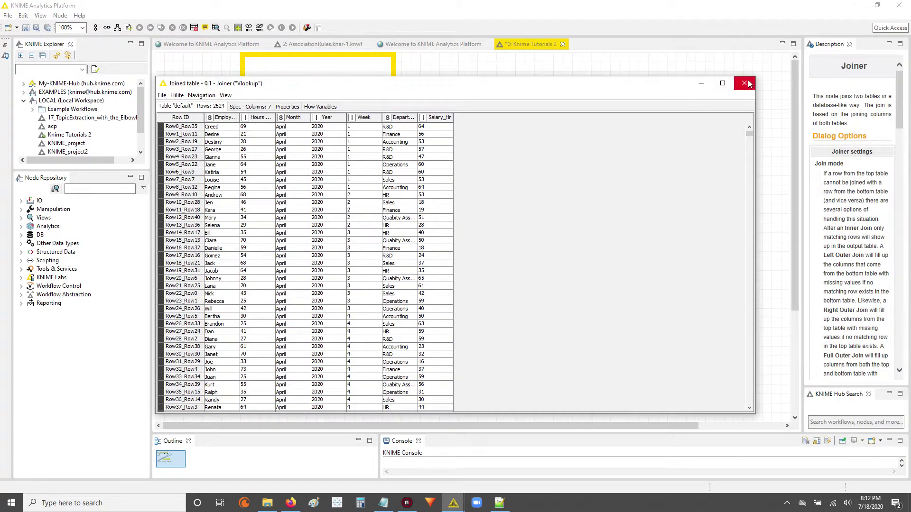
{"action": "left_click", "coordinate": [744, 83]}
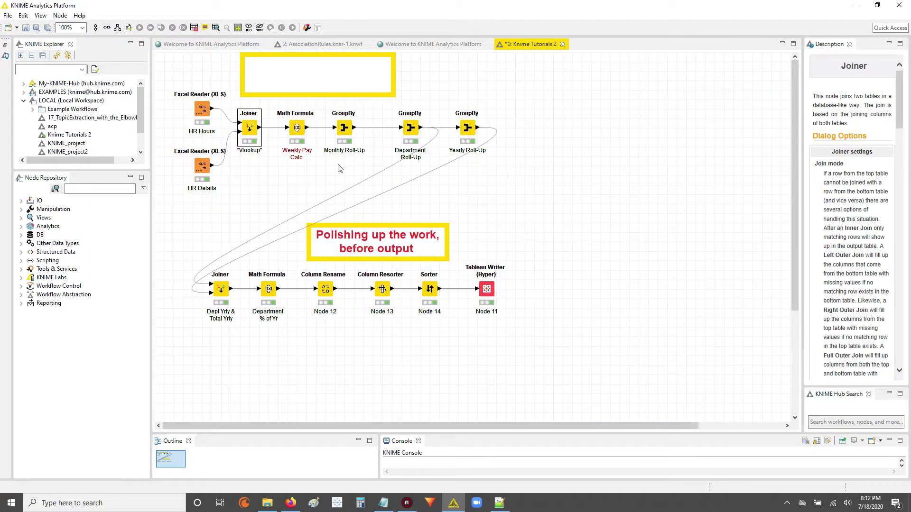
{"action": "double_click", "coordinate": [249, 129]}
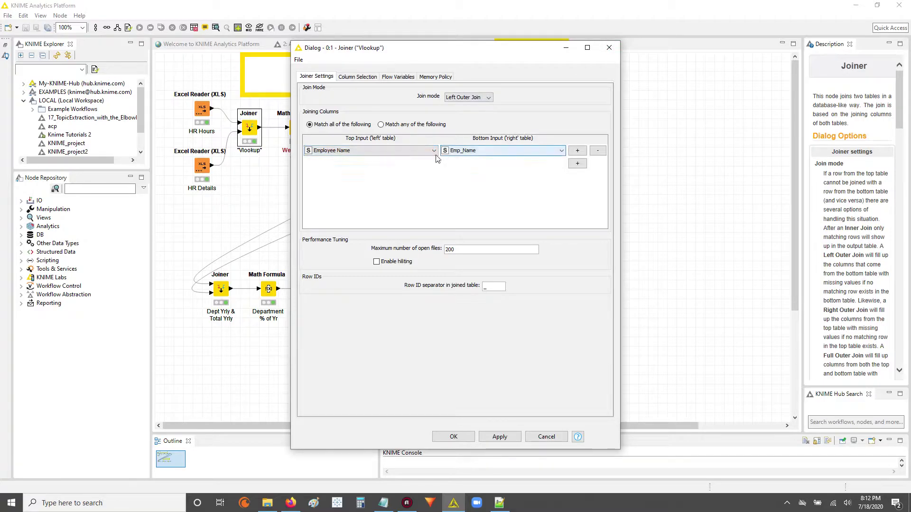
{"action": "left_click", "coordinate": [609, 47]}
{"action": "left_click", "coordinate": [894, 431]}
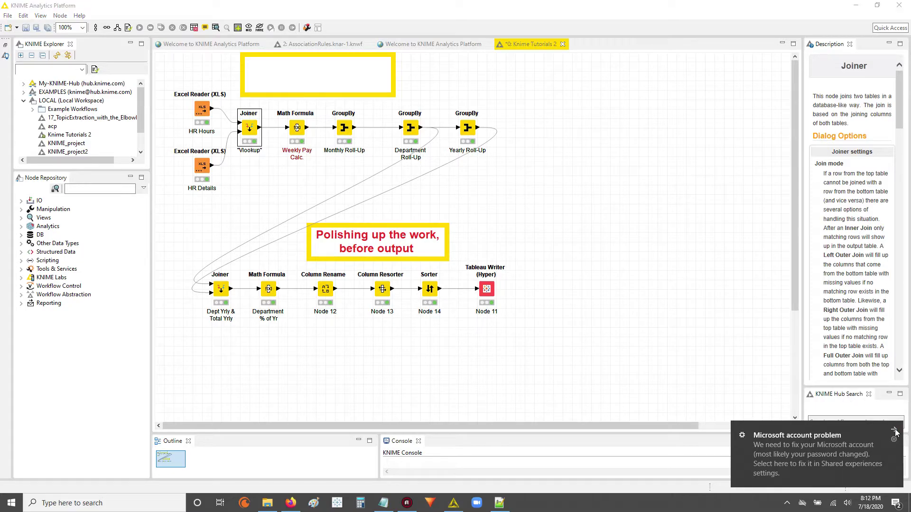
{"action": "left_click", "coordinate": [536, 249]}
Enter 'Join is based on Employee ID' in the top annotation and select the text
{"action": "left_click", "coordinate": [291, 81]}
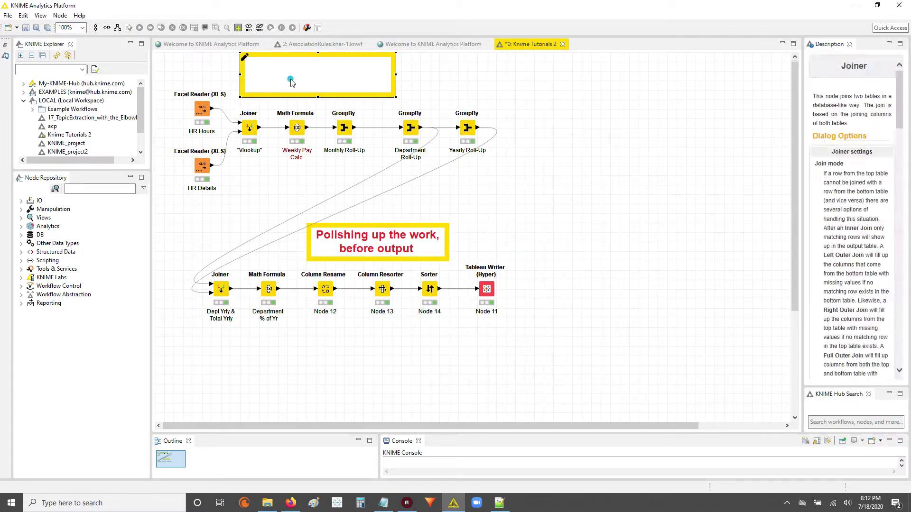
{"action": "double_click", "coordinate": [247, 63]}
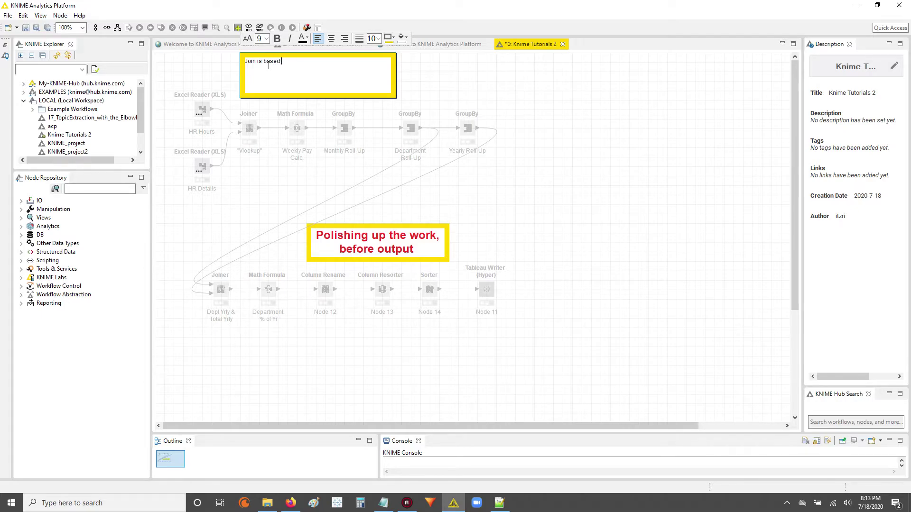
{"action": "type", "text": "n Employee ID"}
{"action": "left_click_drag", "start_coordinate": [334, 71], "coordinate": [224, 65]}
Make the 'Join is based on Employee ID' text 12-point, bold and purple
{"action": "left_click", "coordinate": [260, 39]}
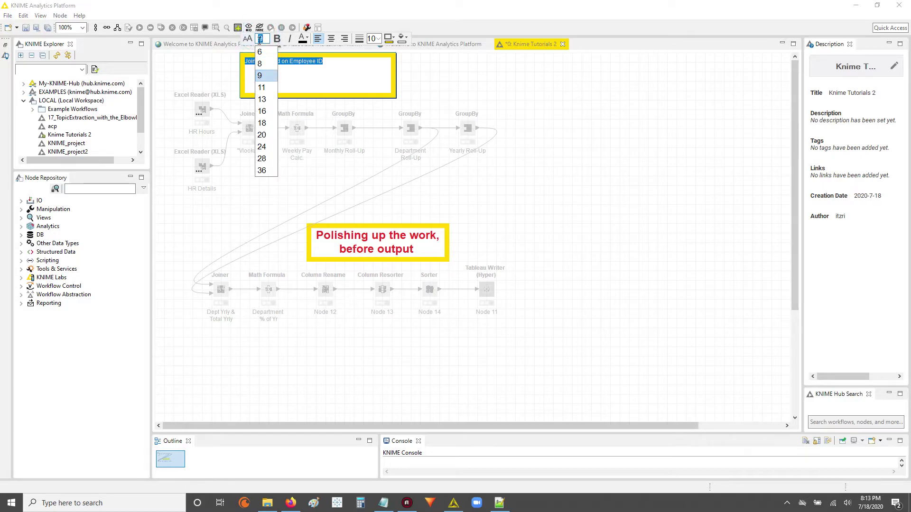
{"action": "type", "text": "12"}
{"action": "key", "text": "Return"}
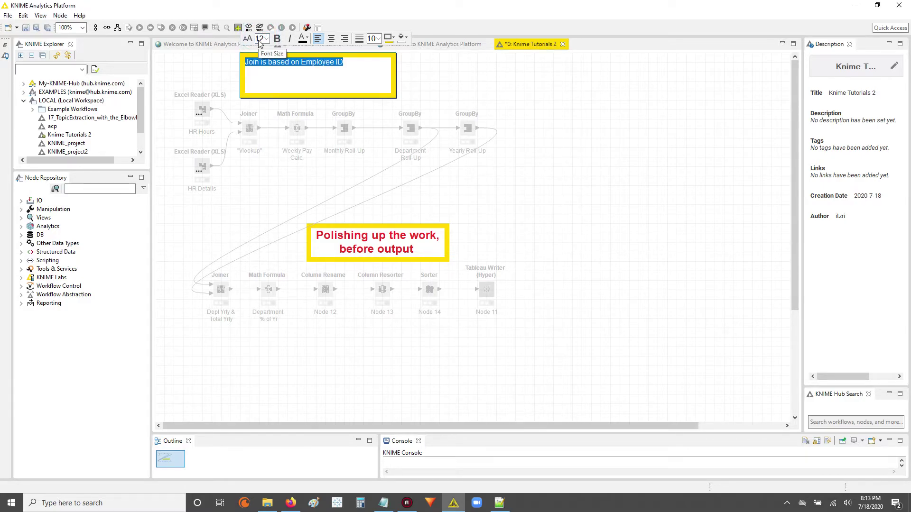
{"action": "left_click", "coordinate": [306, 38]}
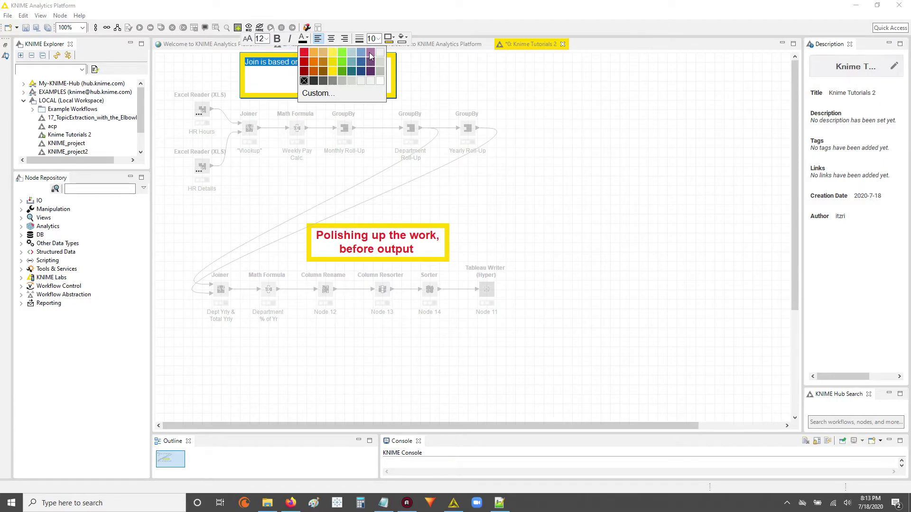
{"action": "left_click", "coordinate": [371, 56]}
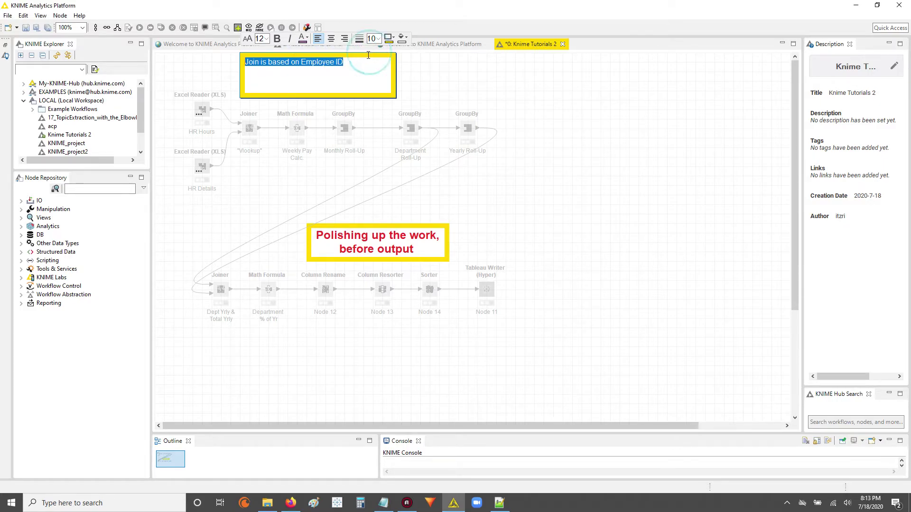
{"action": "left_click", "coordinate": [279, 41]}
{"action": "left_click", "coordinate": [341, 96]}
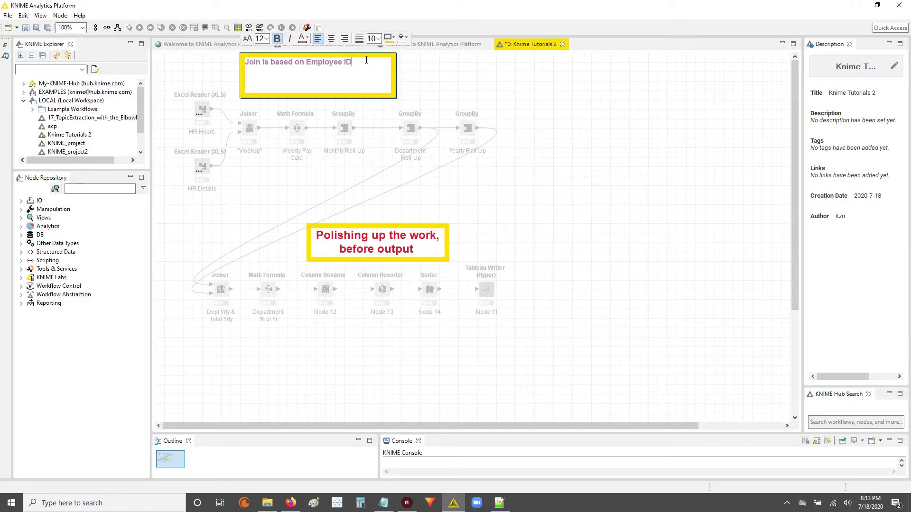
Give the annotation a purple background and shrink its box to fit the line
{"action": "left_click", "coordinate": [392, 39]}
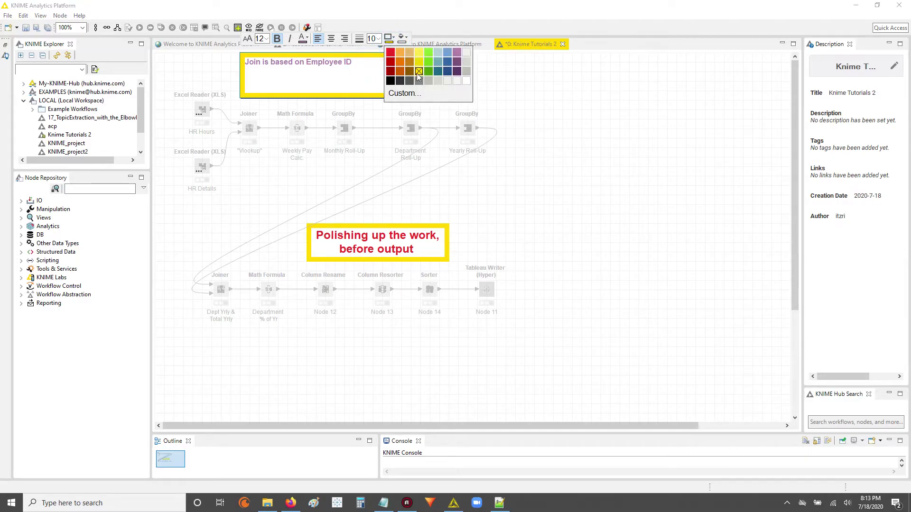
{"action": "left_click", "coordinate": [457, 52]}
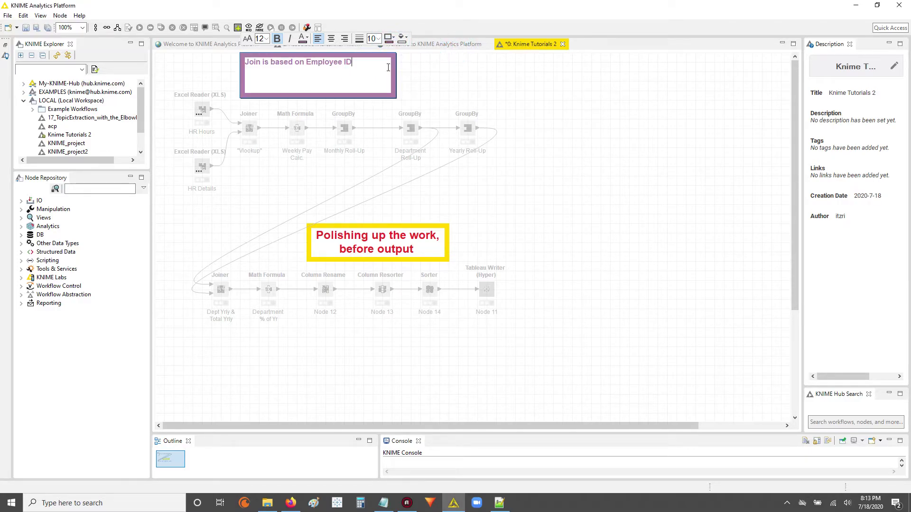
{"action": "left_click_drag", "start_coordinate": [359, 63], "coordinate": [245, 62]}
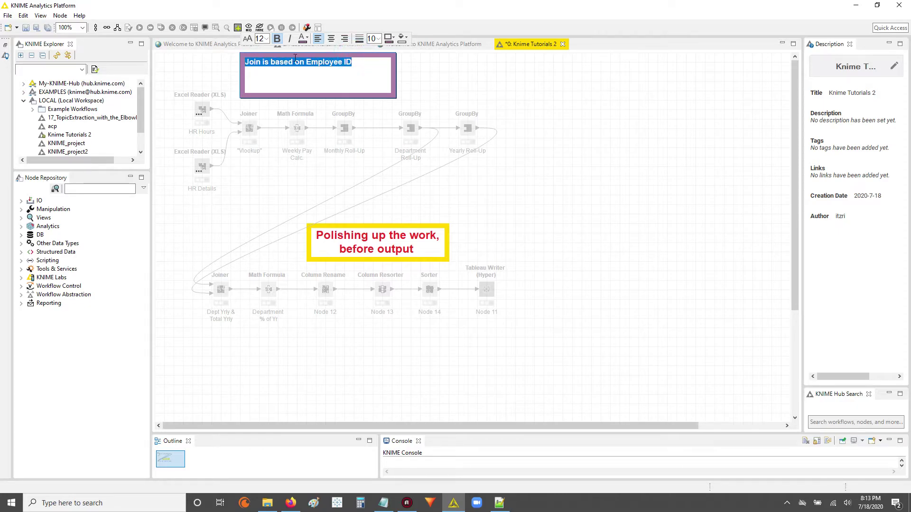
{"action": "left_click", "coordinate": [468, 67]}
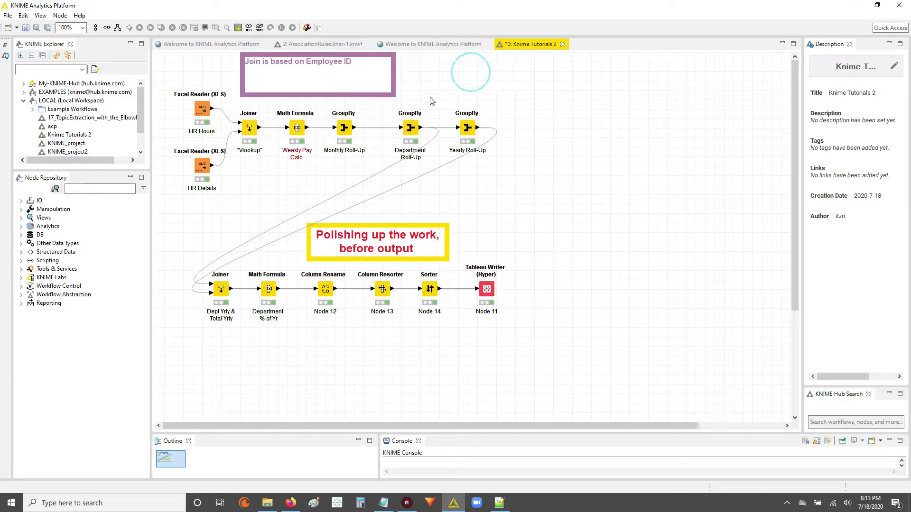
{"action": "left_click", "coordinate": [393, 64]}
{"action": "left_click_drag", "start_coordinate": [394, 52], "coordinate": [375, 75]}
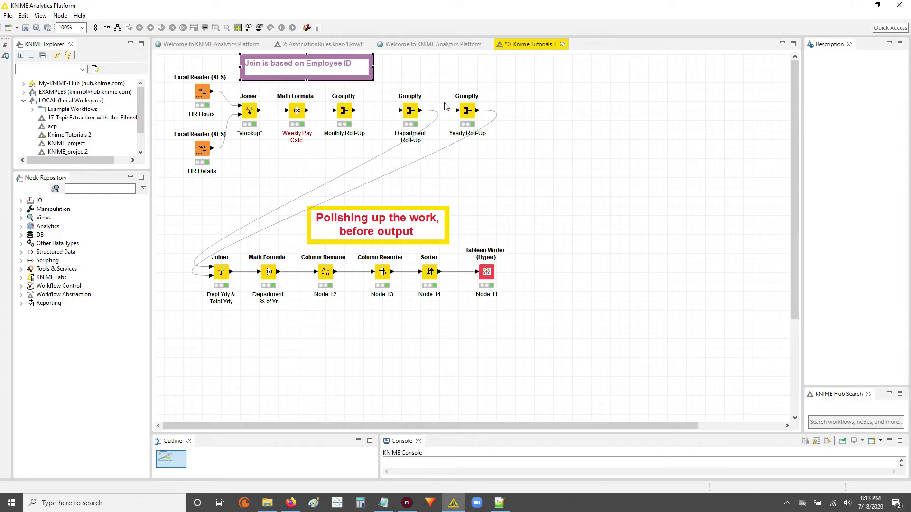
{"action": "left_click", "coordinate": [284, 172]}
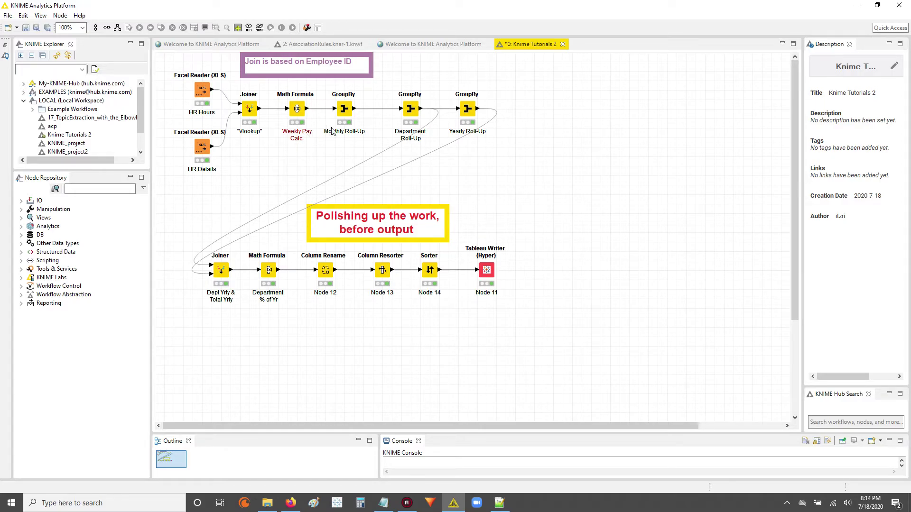
Give the 'Monthly Roll-Up' label under the first GroupBy node a light-green background
{"action": "left_click", "coordinate": [351, 131]}
{"action": "left_click", "coordinate": [358, 131]}
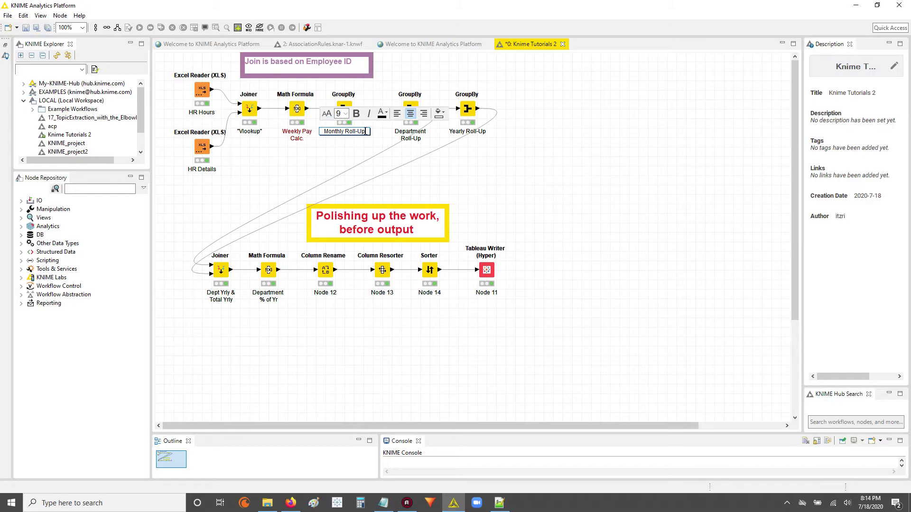
{"action": "triple_click", "coordinate": [368, 132]}
{"action": "left_click", "coordinate": [322, 131]}
{"action": "right_click", "coordinate": [322, 133]}
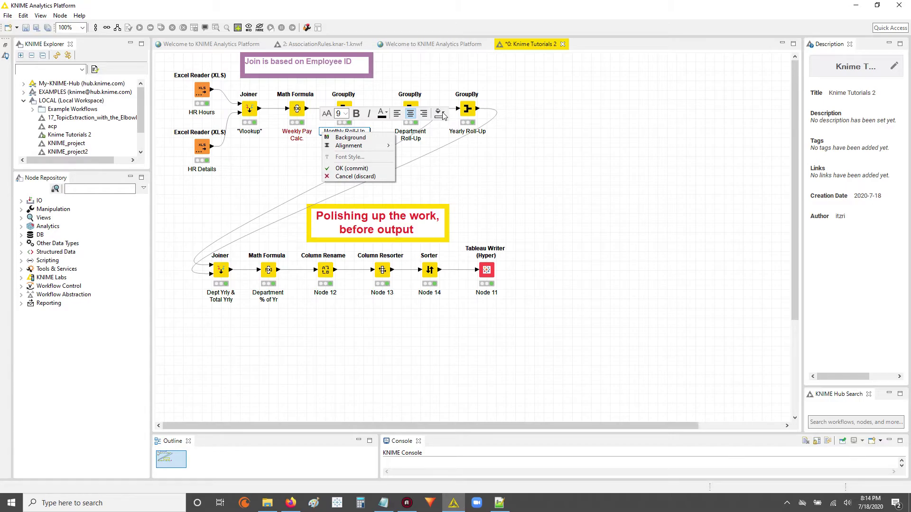
{"action": "left_click", "coordinate": [349, 138]}
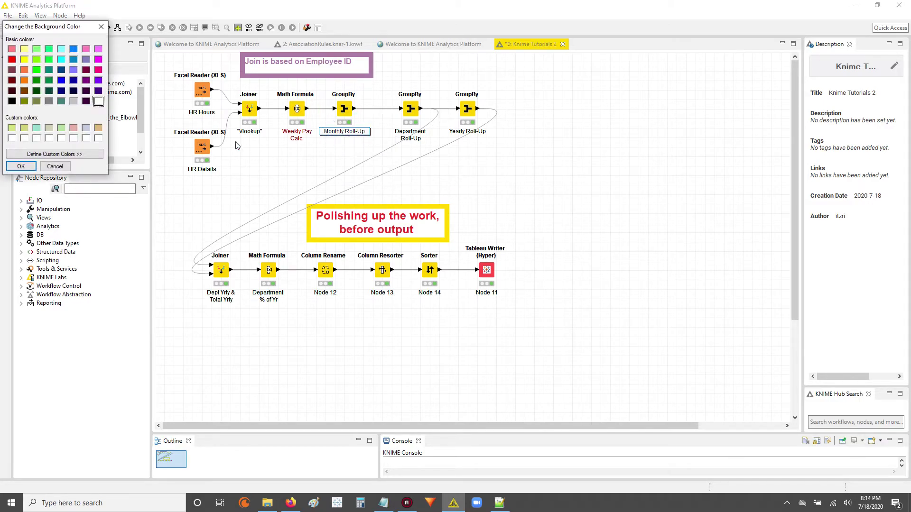
{"action": "left_click", "coordinate": [37, 50]}
{"action": "left_click_drag", "start_coordinate": [52, 26], "coordinate": [184, 65]}
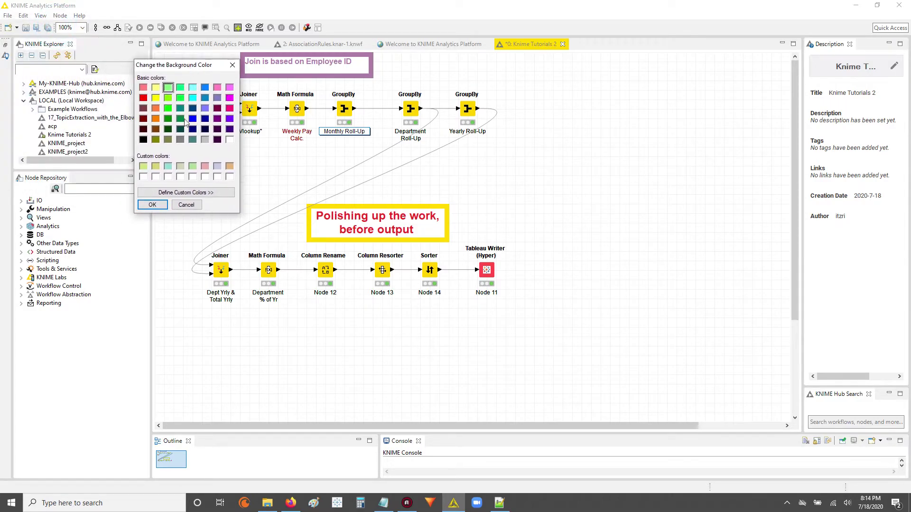
{"action": "left_click", "coordinate": [153, 206]}
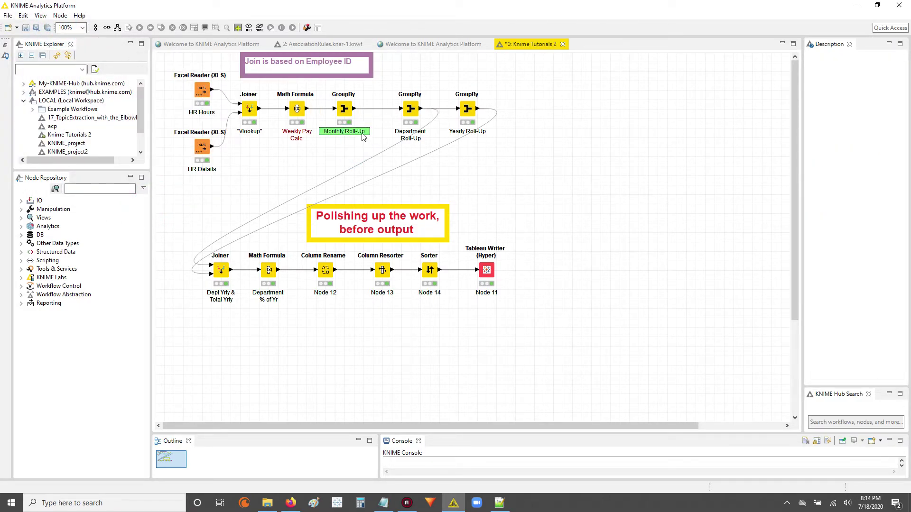
{"action": "left_click_drag", "start_coordinate": [328, 91], "coordinate": [376, 139]}
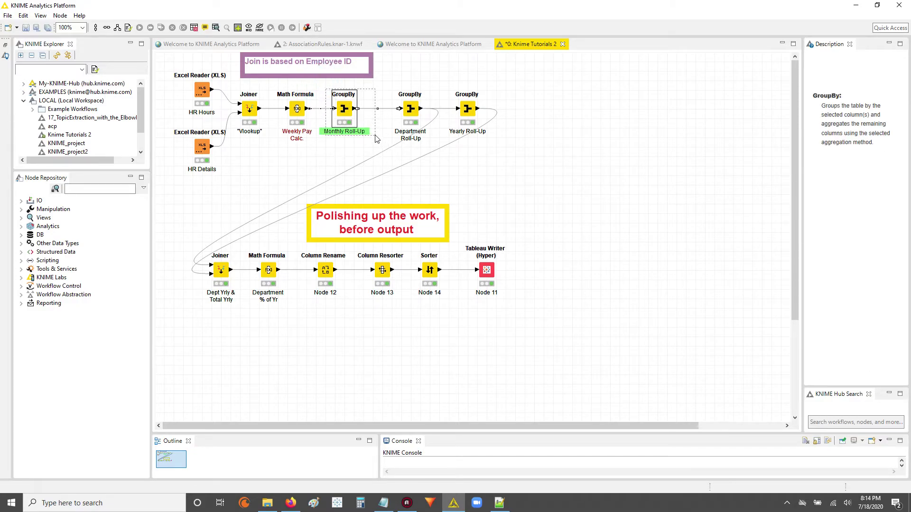
{"action": "left_click_drag", "start_coordinate": [319, 88], "coordinate": [365, 138]}
{"action": "right_click", "coordinate": [345, 136]}
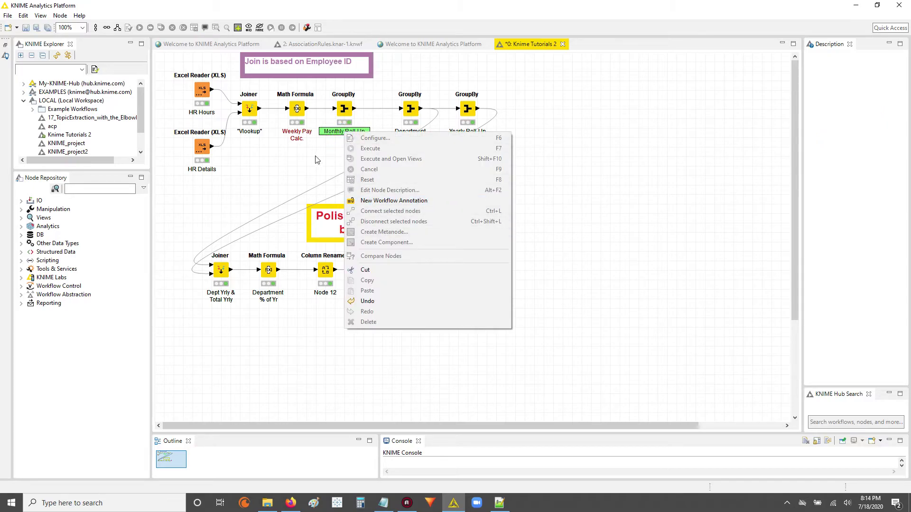
{"action": "left_click", "coordinate": [291, 146]}
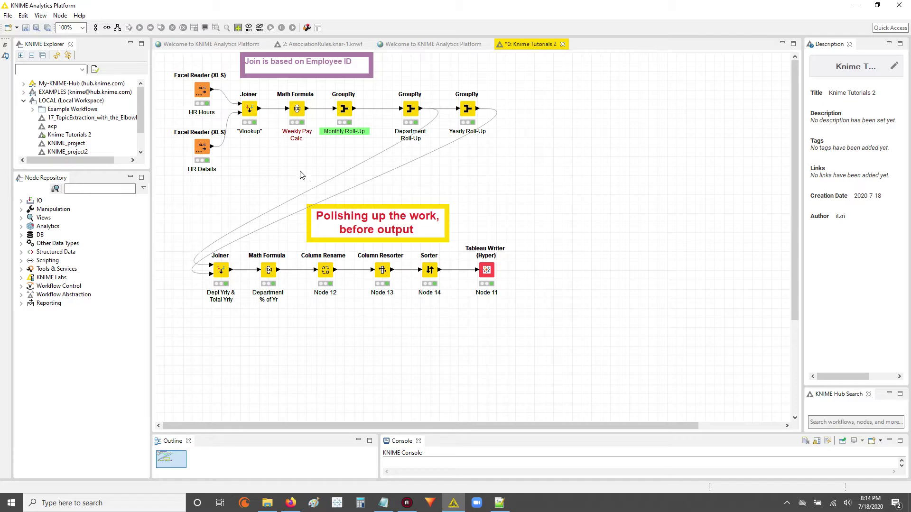
Add a Table Writer node above the Tableau Writer and connect the Sorter output to it
{"action": "left_click", "coordinate": [430, 272]}
{"action": "left_click", "coordinate": [493, 276]}
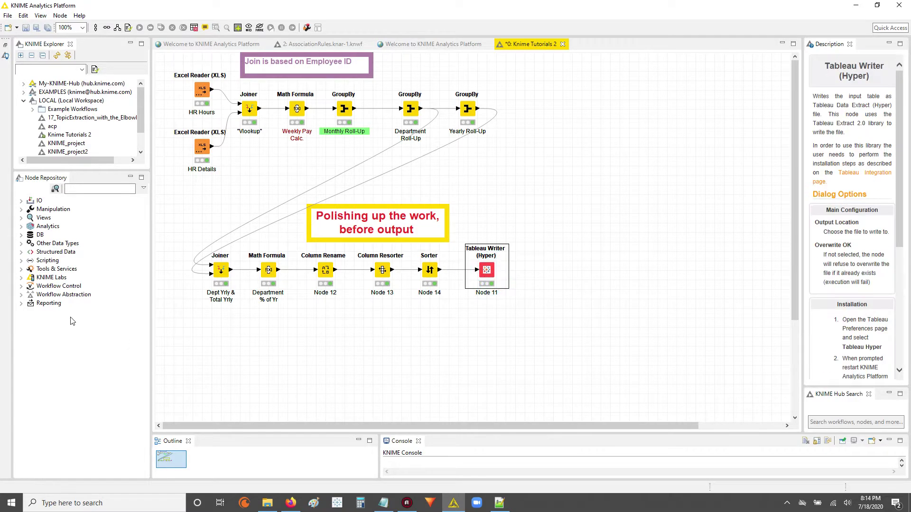
{"action": "left_click", "coordinate": [89, 190]}
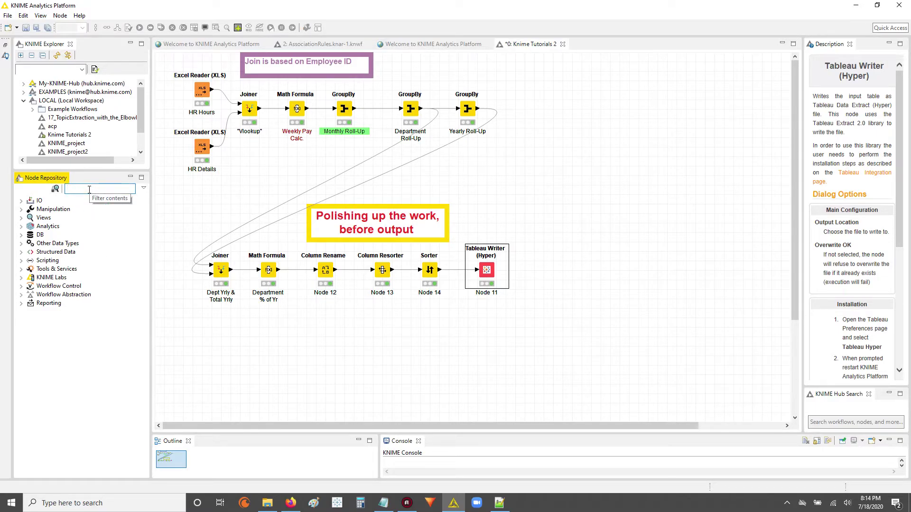
{"action": "type", "text": "table"}
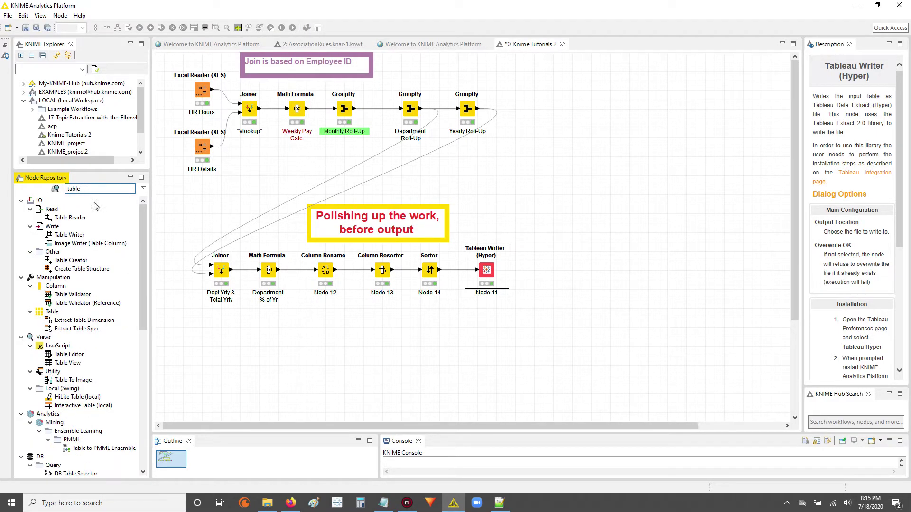
{"action": "left_click_drag", "start_coordinate": [56, 236], "coordinate": [477, 216]}
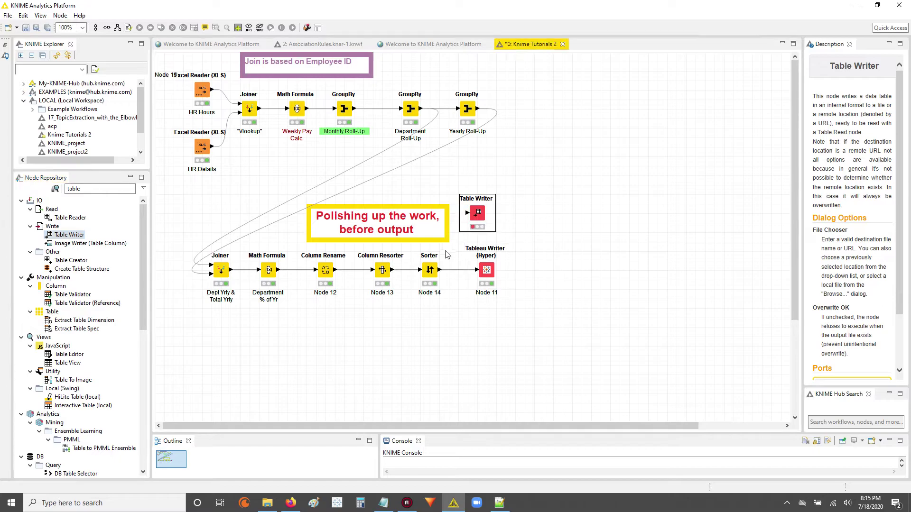
{"action": "left_click_drag", "start_coordinate": [440, 271], "coordinate": [468, 213]}
Label the Table Writer 'HR Data for Morale Analysis' and move it higher on the canvas
{"action": "left_click", "coordinate": [478, 236]}
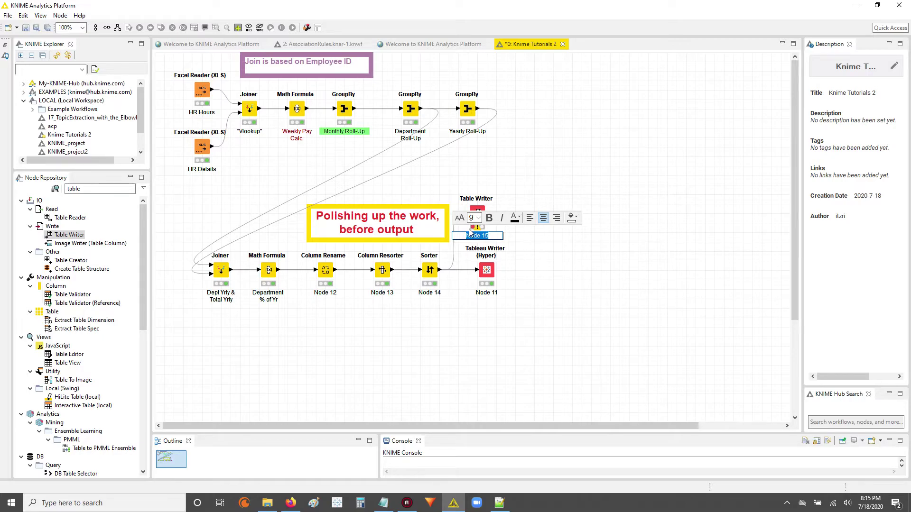
{"action": "type", "text": "HR Data for Morale Analy"}
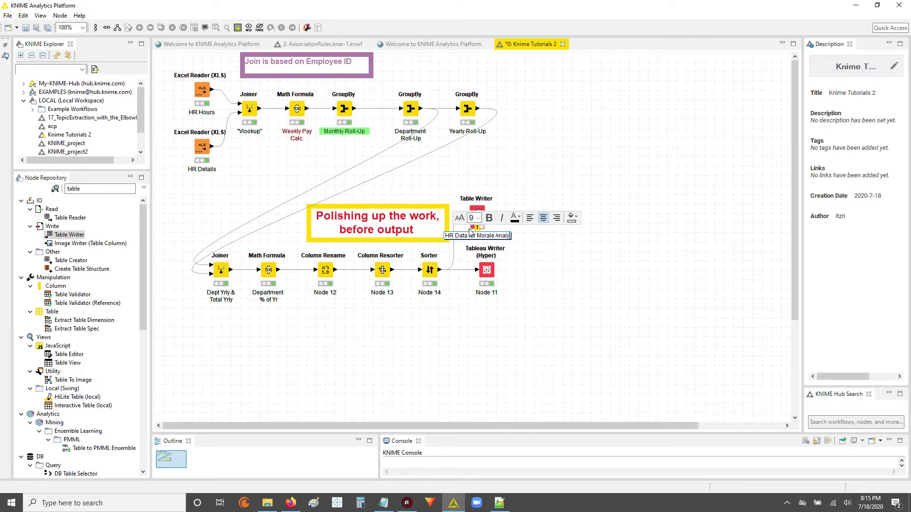
{"action": "type", "text": "sis"}
{"action": "left_click", "coordinate": [607, 162]}
{"action": "left_click_drag", "start_coordinate": [481, 214], "coordinate": [493, 175]}
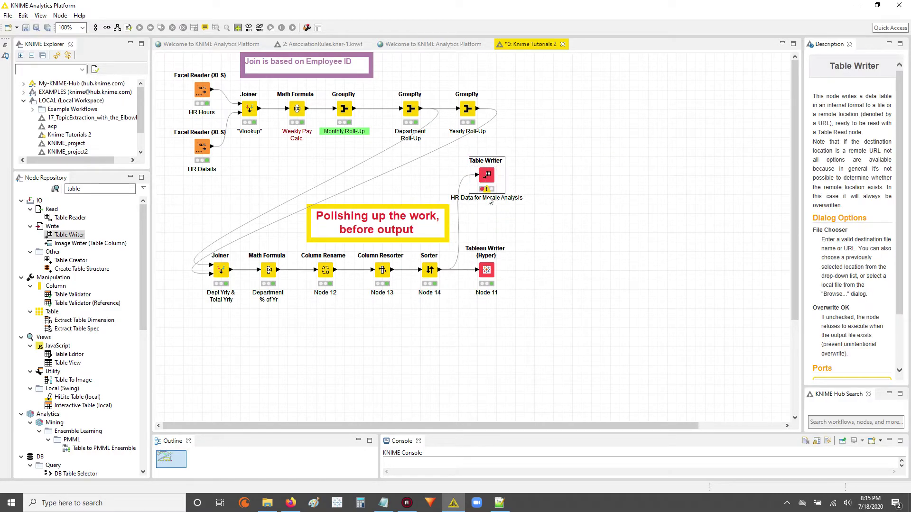
Give the 'HR Data for Morale Analysis' label a magenta background, then nudge the node down-right
{"action": "right_click", "coordinate": [489, 199]}
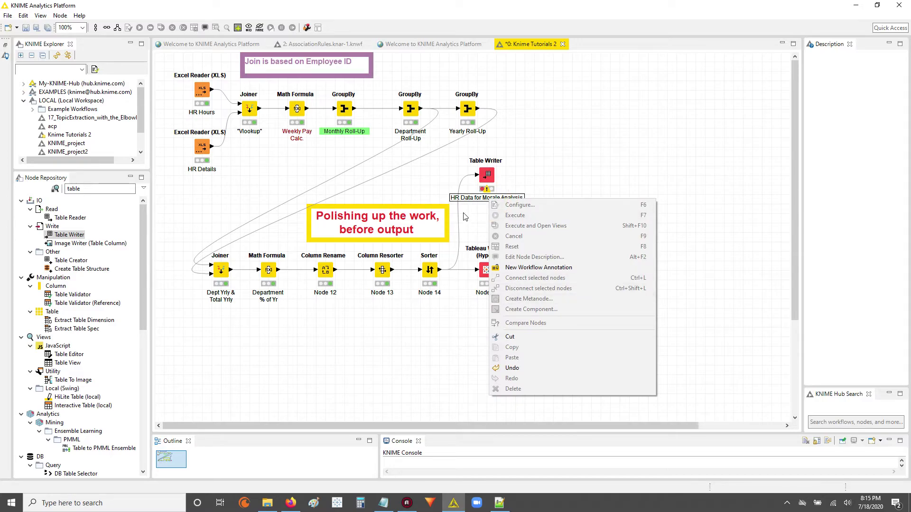
{"action": "key", "text": "Escape"}
{"action": "left_click", "coordinate": [470, 198]}
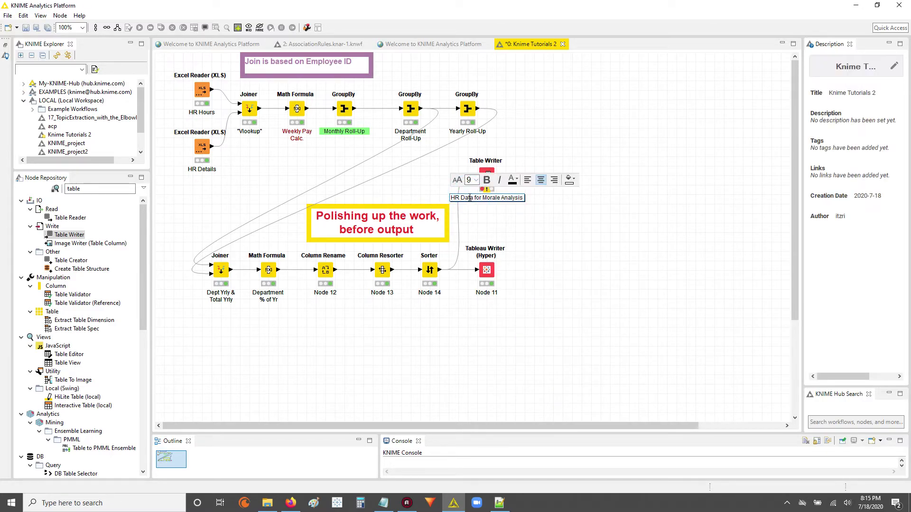
{"action": "right_click", "coordinate": [470, 198]}
{"action": "left_click", "coordinate": [493, 204]}
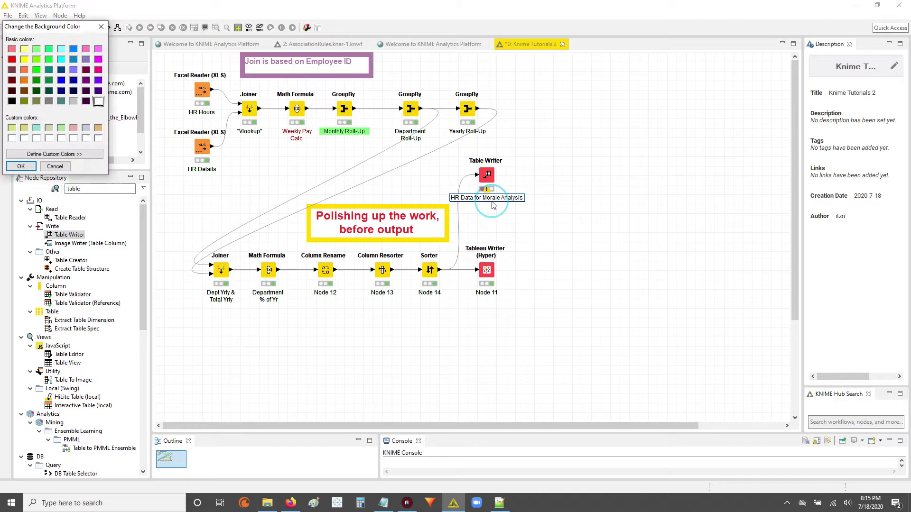
{"action": "left_click_drag", "start_coordinate": [50, 29], "coordinate": [642, 163]}
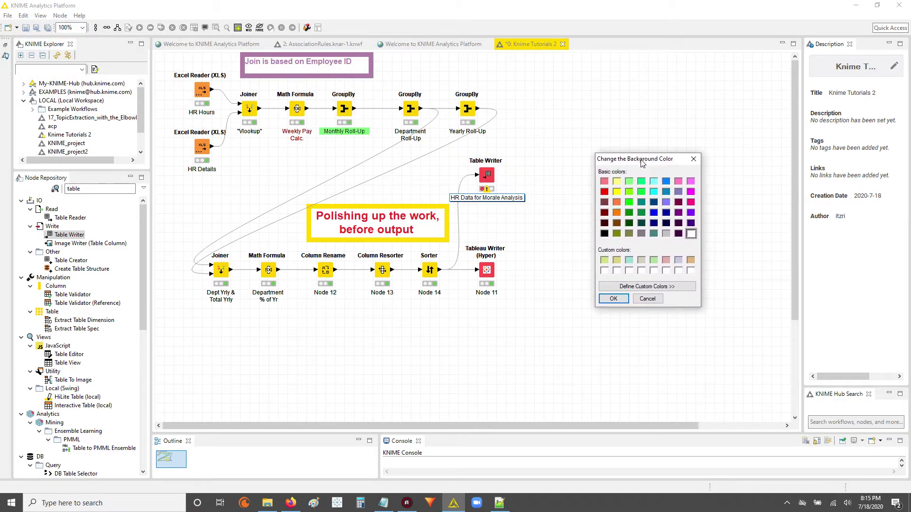
{"action": "left_click", "coordinate": [691, 182]}
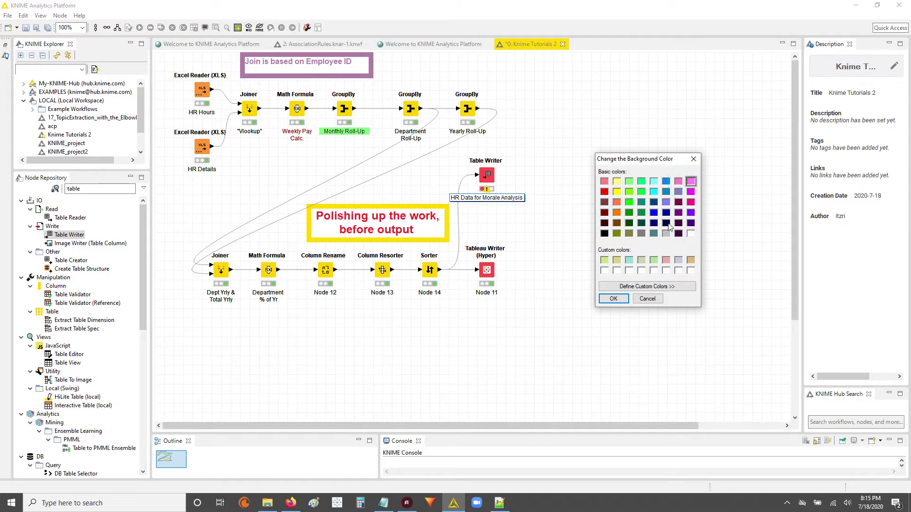
{"action": "left_click", "coordinate": [613, 299]}
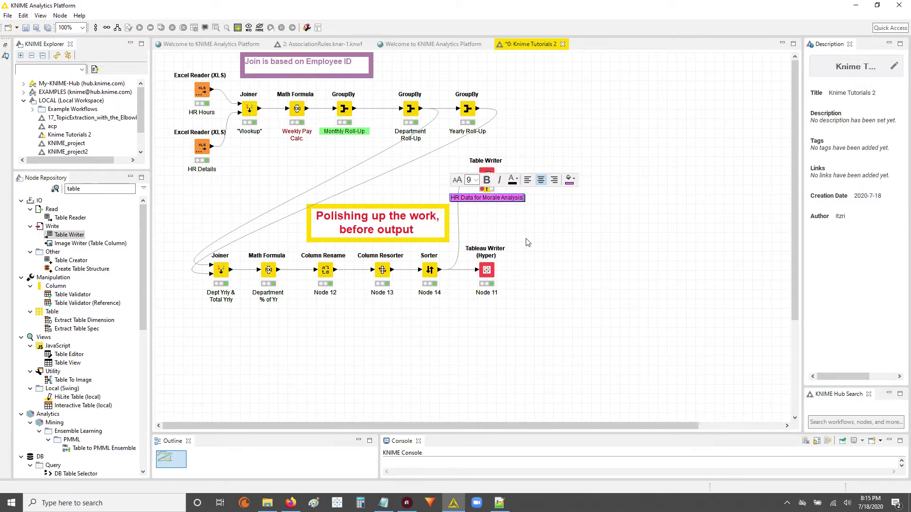
{"action": "left_click_drag", "start_coordinate": [484, 177], "coordinate": [494, 186]}
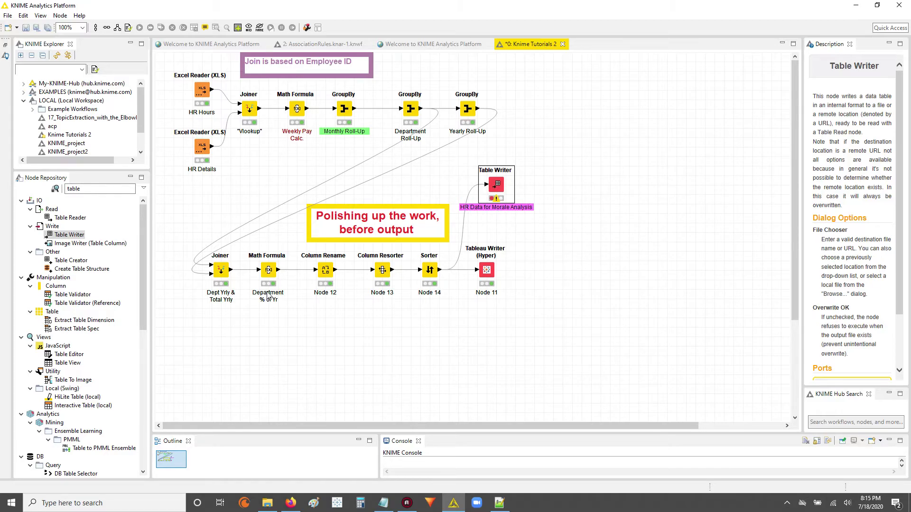
Place a new Table Writer below the Math Formula node and connect Math Formula to it
{"action": "left_click", "coordinate": [63, 235]}
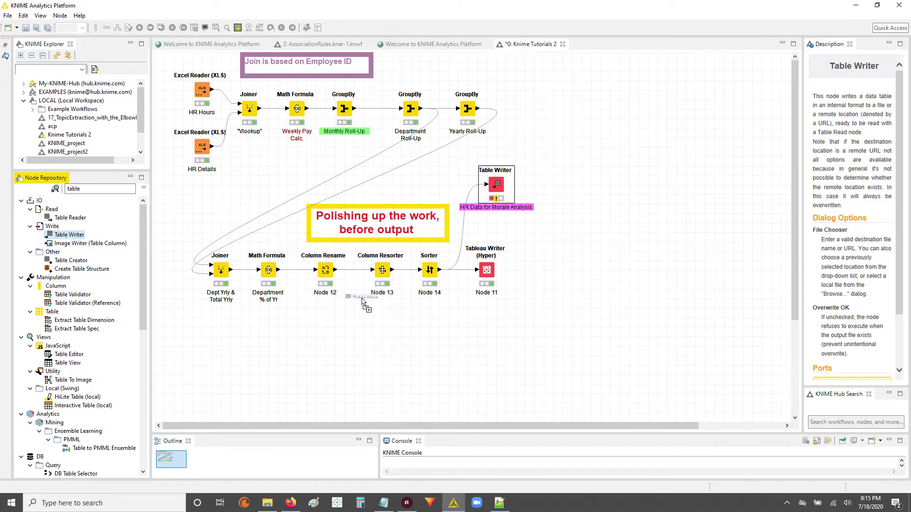
{"action": "left_click_drag", "start_coordinate": [321, 327], "coordinate": [321, 327]}
{"action": "left_click_drag", "start_coordinate": [282, 270], "coordinate": [333, 354]}
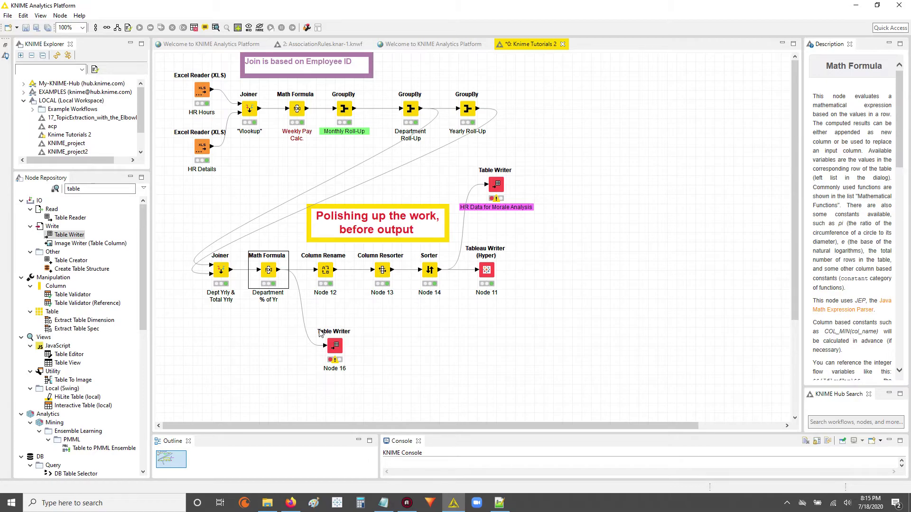
Label the new node 'Dept % Yr' / 'Morale Analysis' on two lines
{"action": "double_click", "coordinate": [336, 369]}
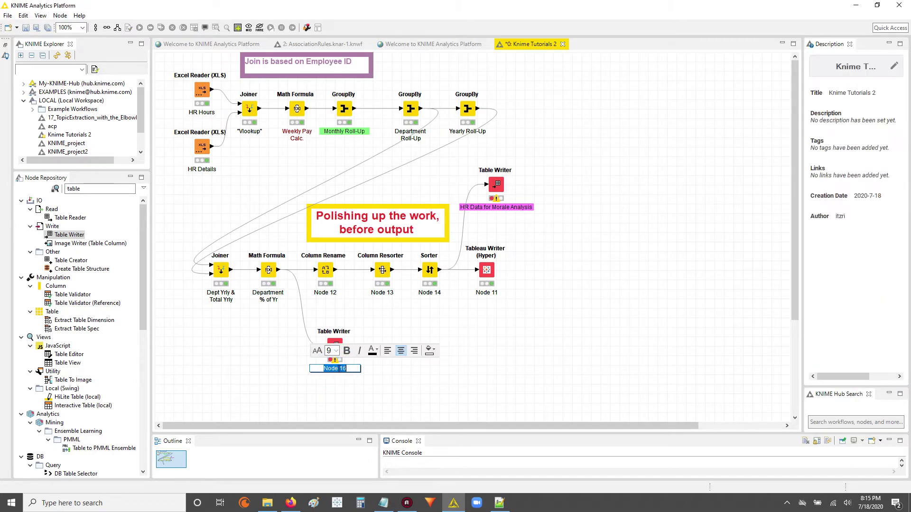
{"action": "type", "text": "Dept % Yr"}
{"action": "key", "text": "Return"}
{"action": "type", "text": "Morale Analys"}
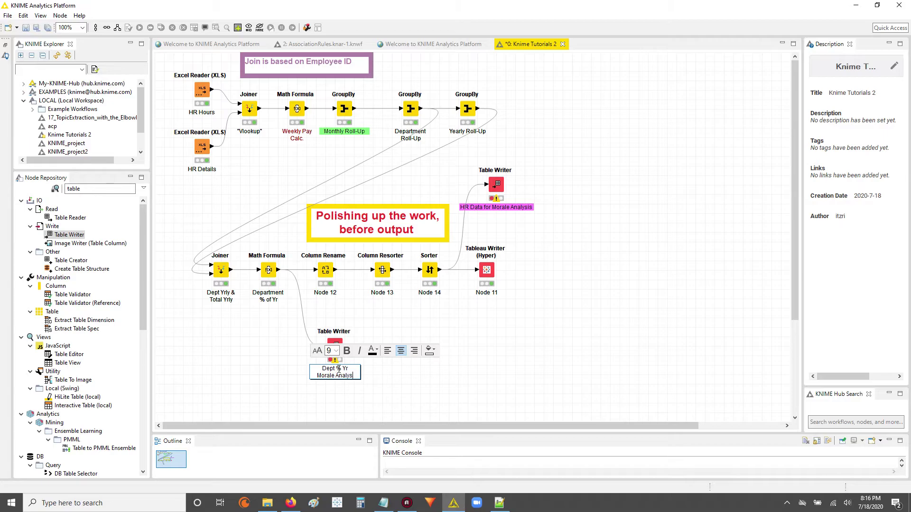
{"action": "type", "text": "is"}
Give the 'Dept % Yr Morale Analysis' label a magenta background
{"action": "left_click", "coordinate": [432, 351]}
{"action": "left_click", "coordinate": [379, 378]}
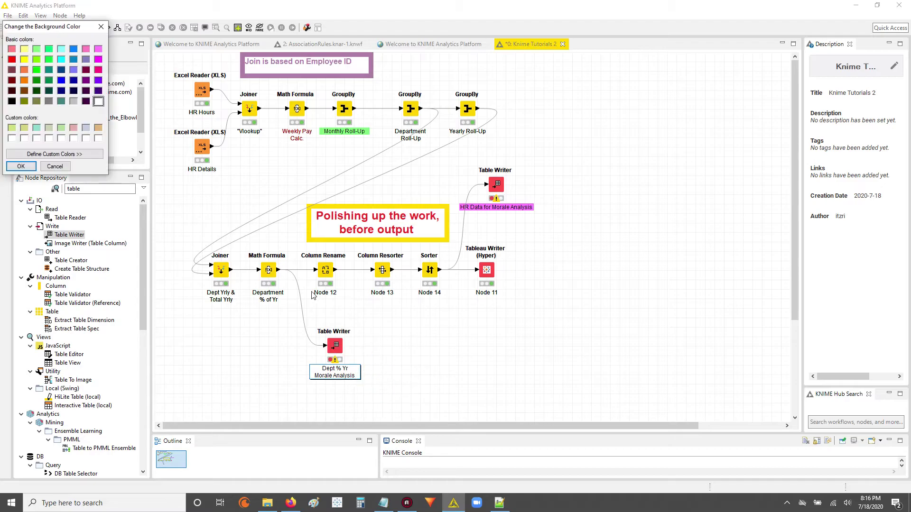
{"action": "left_click", "coordinate": [98, 49]}
{"action": "left_click", "coordinate": [21, 166]}
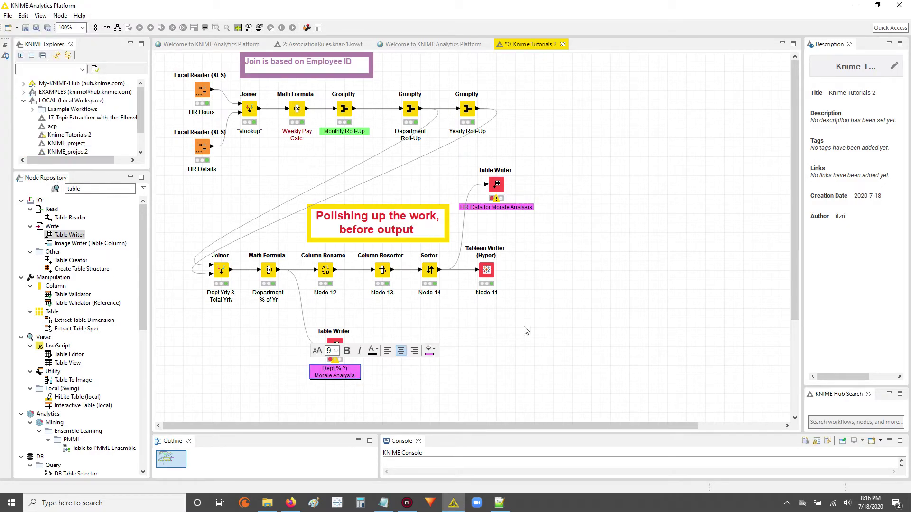
{"action": "left_click", "coordinate": [486, 375]}
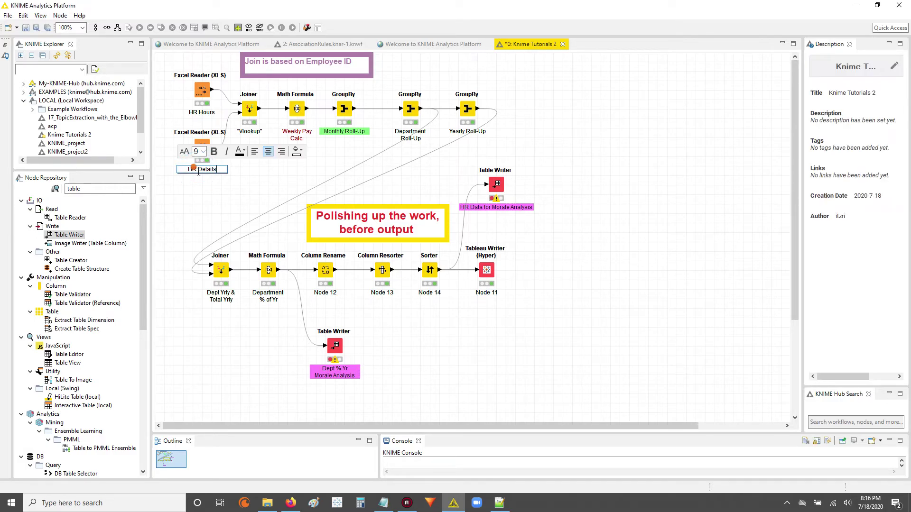
Select the HR Details, HR Hours, Joiner, Math Formula and Monthly Roll-Up nodes in turn
{"action": "right_click", "coordinate": [199, 157]}
{"action": "key", "text": "Escape"}
{"action": "left_click", "coordinate": [198, 144]}
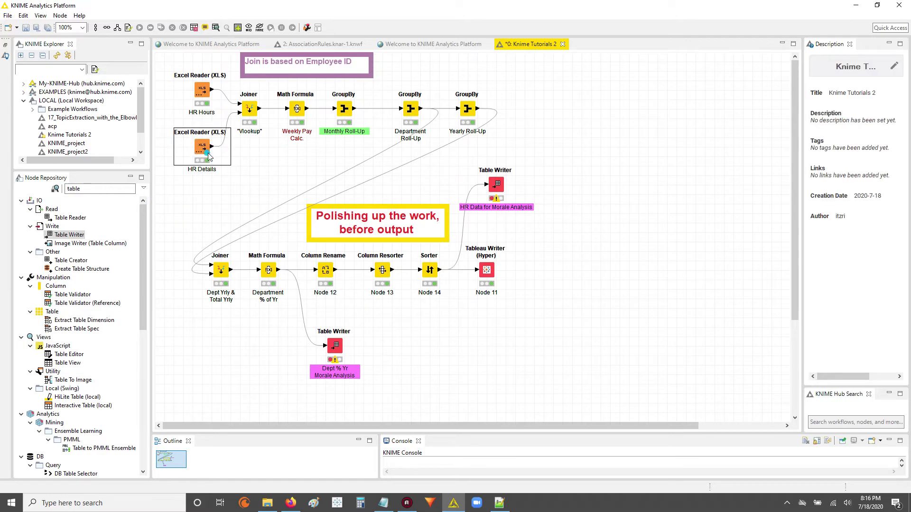
{"action": "left_click", "coordinate": [208, 90]}
{"action": "left_click", "coordinate": [200, 146]}
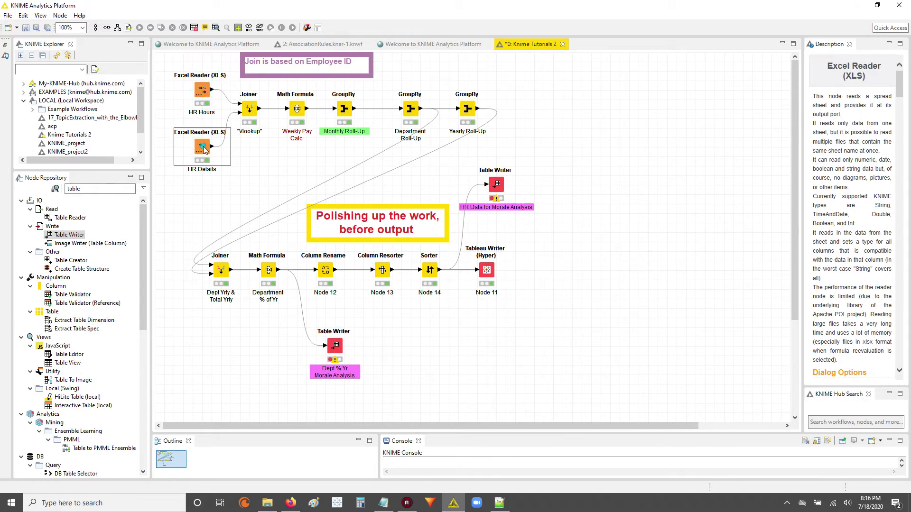
{"action": "left_click", "coordinate": [207, 89]}
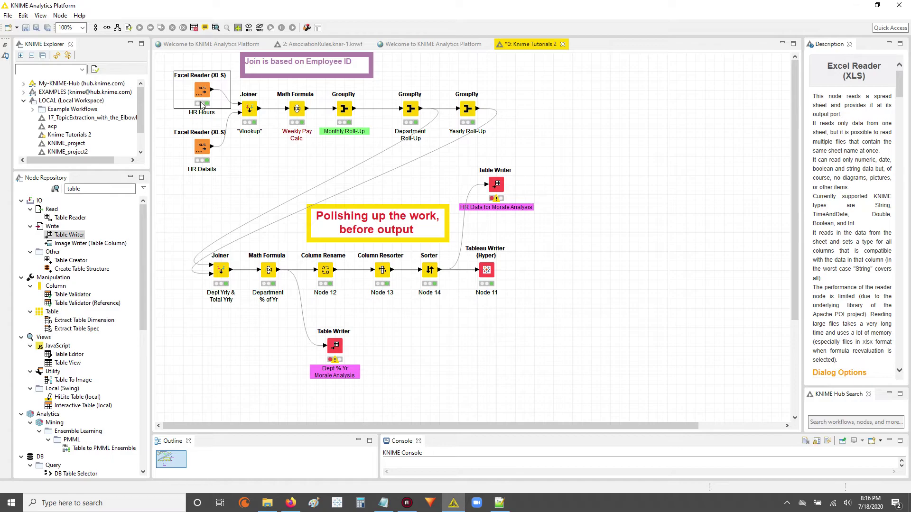
{"action": "left_click", "coordinate": [254, 107]}
{"action": "left_click", "coordinate": [303, 110]}
{"action": "left_click", "coordinate": [347, 106]}
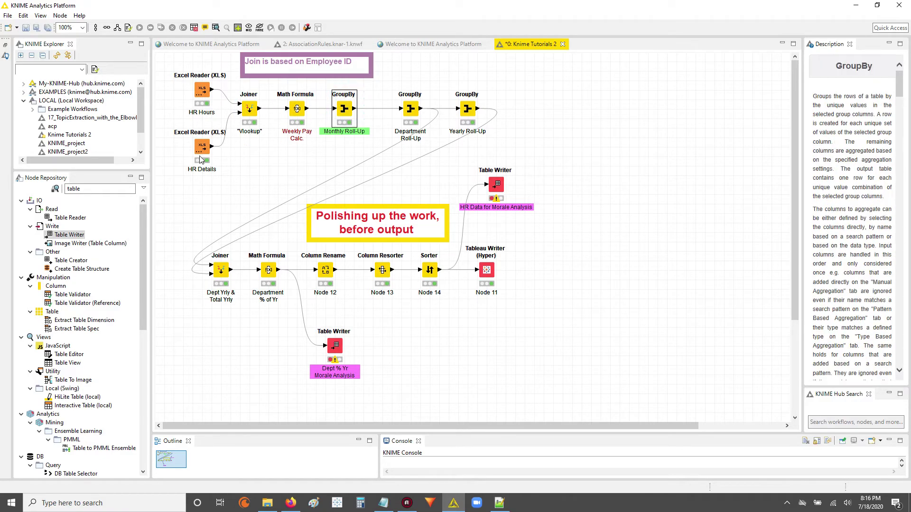
Give the HR Details Excel Reader label a light-yellow background
{"action": "double_click", "coordinate": [207, 168]}
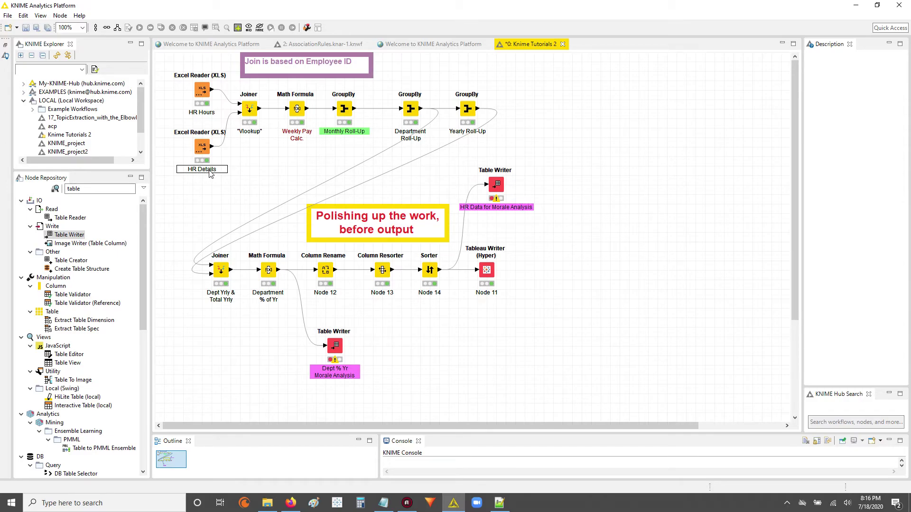
{"action": "left_click", "coordinate": [214, 170]}
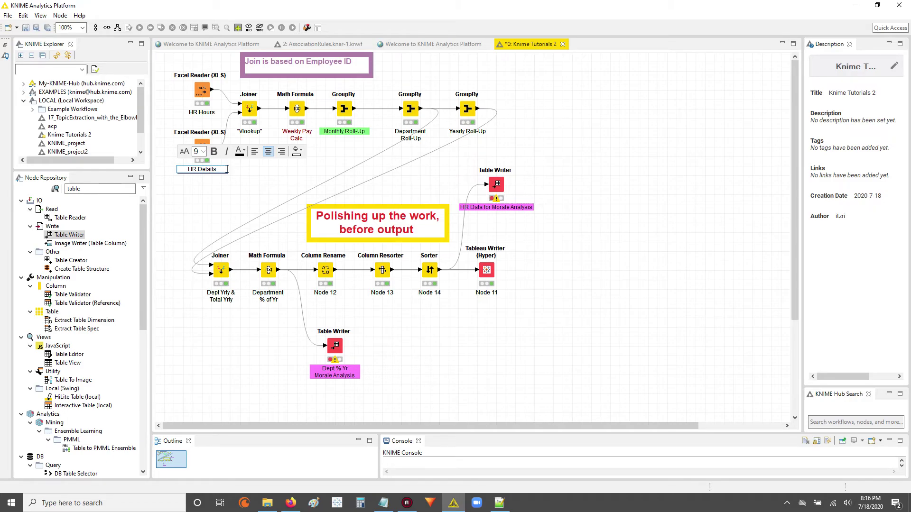
{"action": "right_click", "coordinate": [221, 170]}
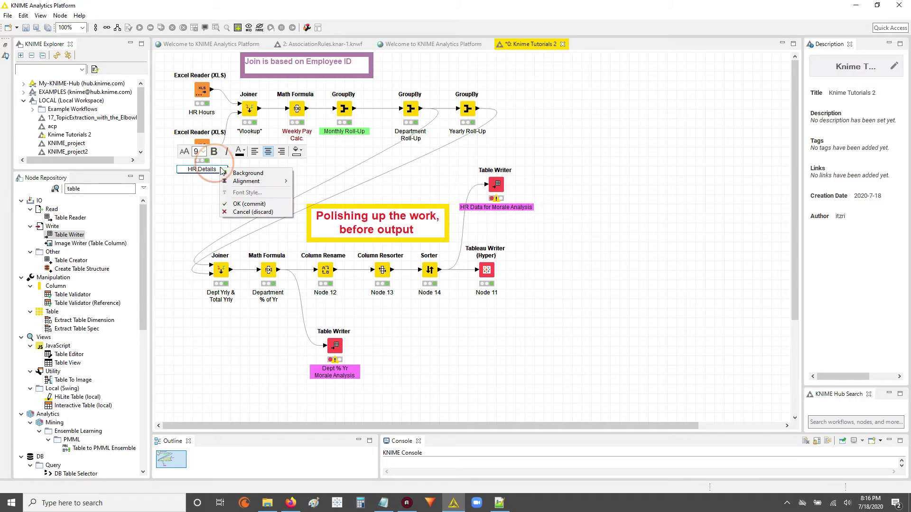
{"action": "left_click", "coordinate": [262, 174]}
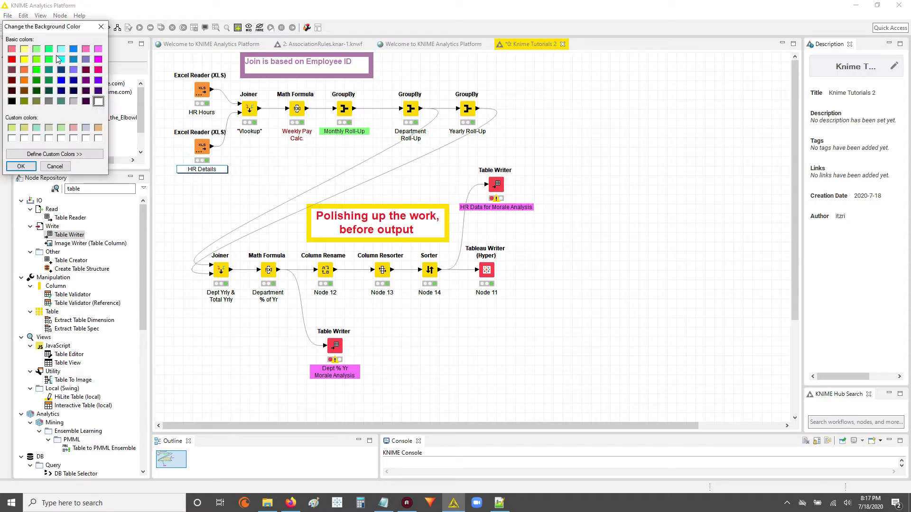
{"action": "left_click", "coordinate": [94, 137]}
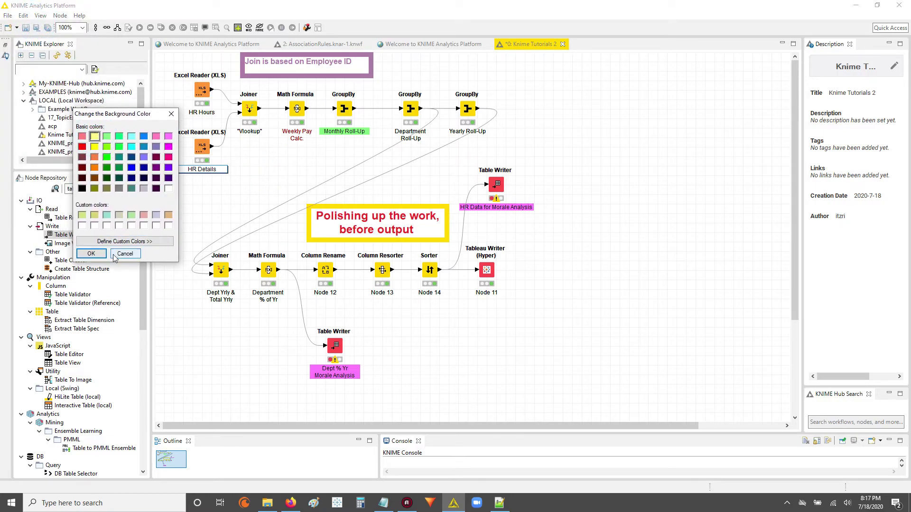
{"action": "left_click", "coordinate": [91, 254]}
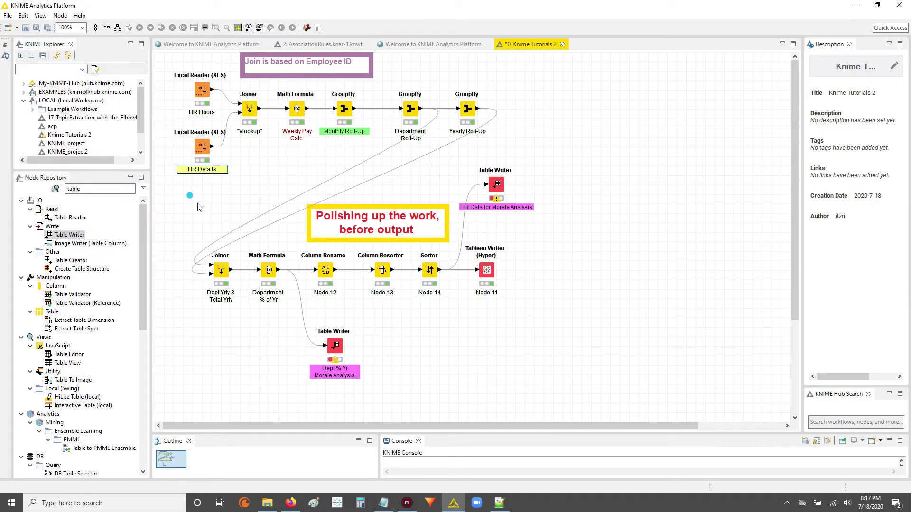
Give the HR Hours Excel Reader label a dark-red background and clear the canvas selection
{"action": "double_click", "coordinate": [206, 112]}
{"action": "right_click", "coordinate": [209, 113]}
{"action": "left_click", "coordinate": [233, 117]}
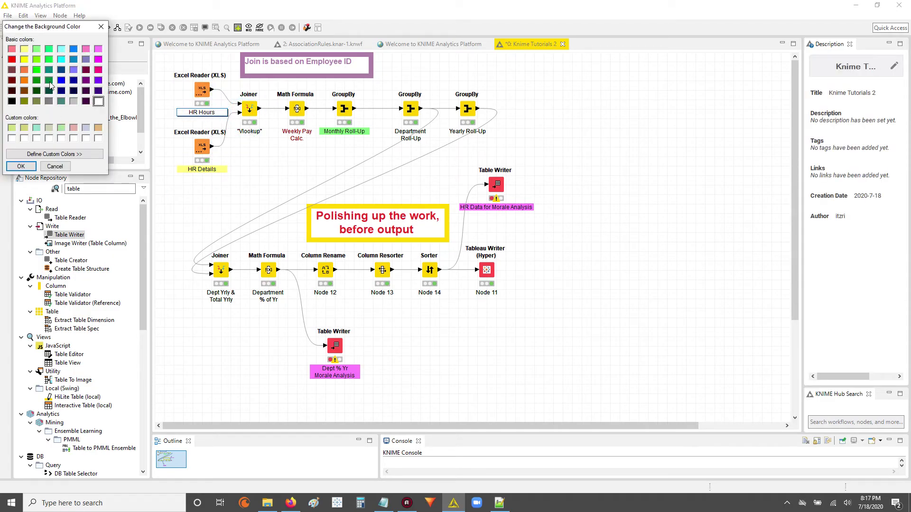
{"action": "left_click", "coordinate": [86, 70]}
{"action": "left_click", "coordinate": [21, 167]}
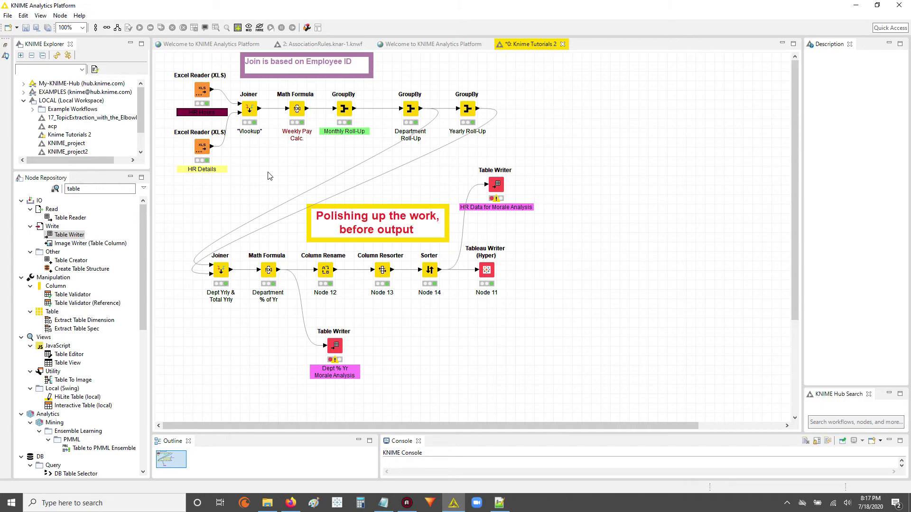
{"action": "left_click", "coordinate": [263, 139]}
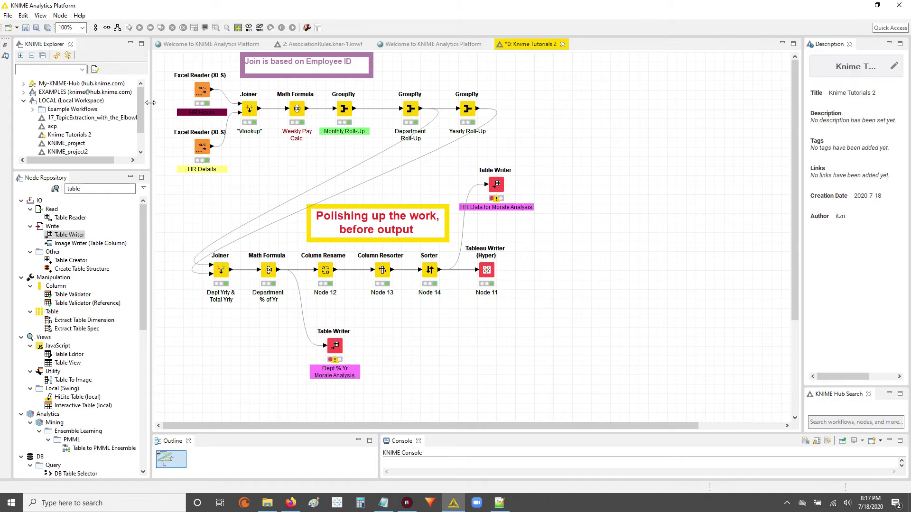